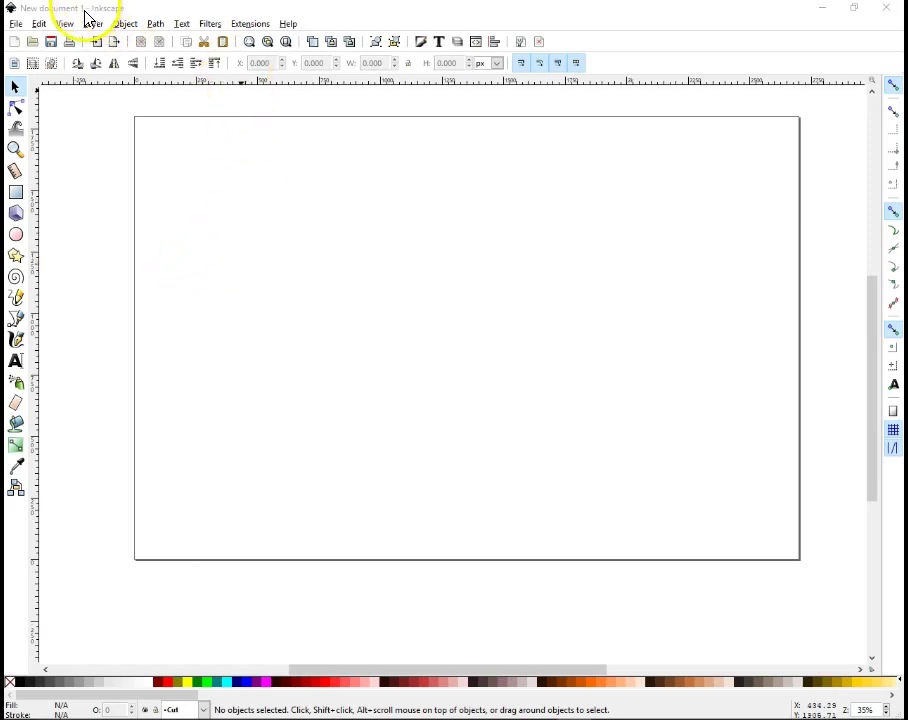
# - View the program's version information in the About window and close it
pyautogui.click(289, 25)
pyautogui.click(328, 182)
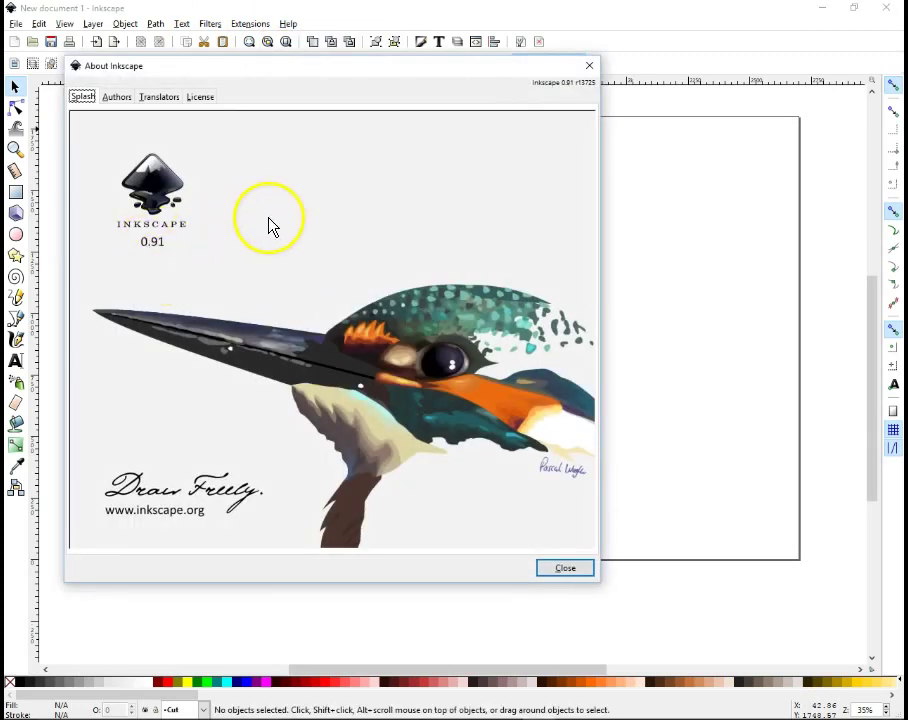
pyautogui.click(565, 568)
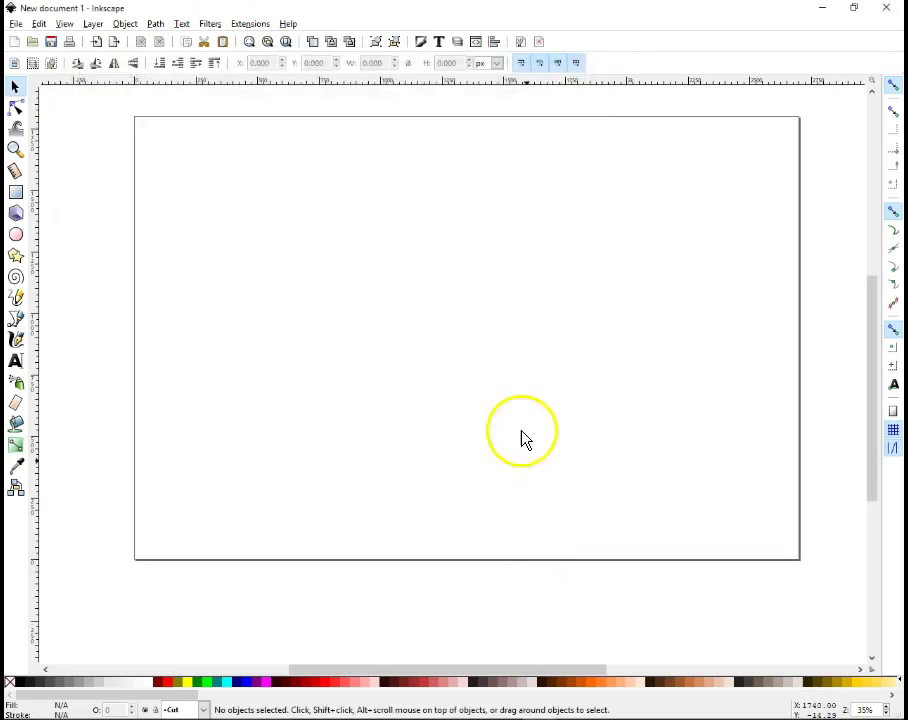
# - Review the custom page width, height and units in the document properties, and close them
pyautogui.click(15, 26)
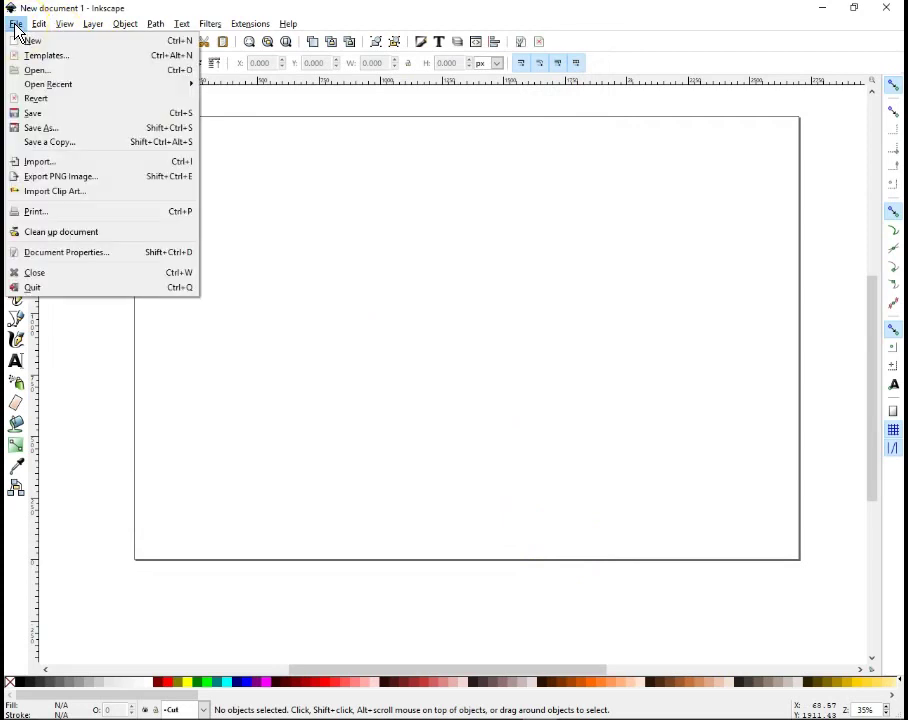
pyautogui.click(33, 18)
pyautogui.click(16, 25)
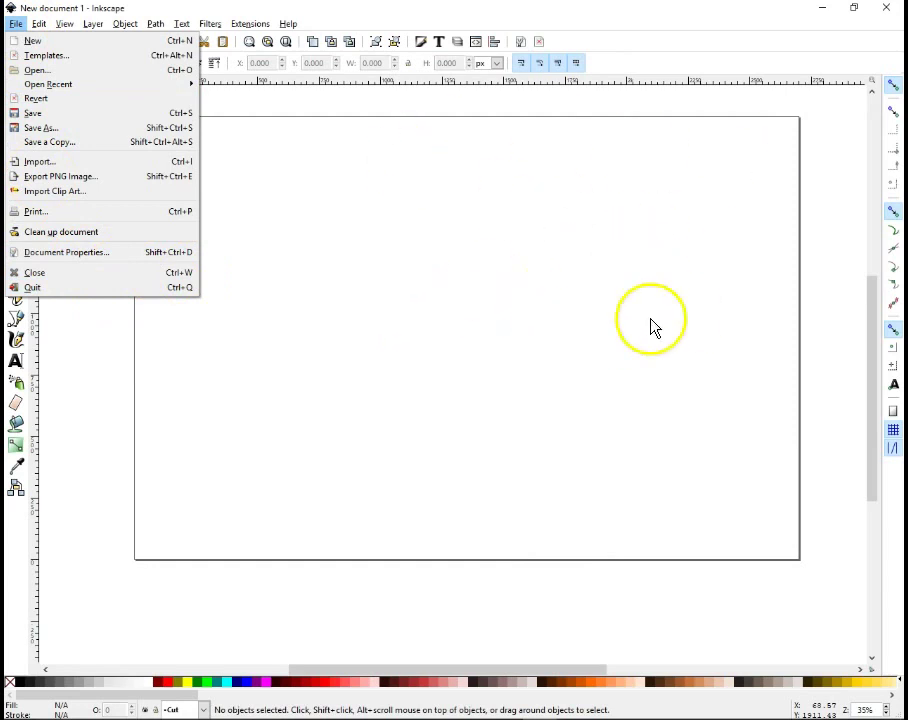
pyautogui.click(75, 262)
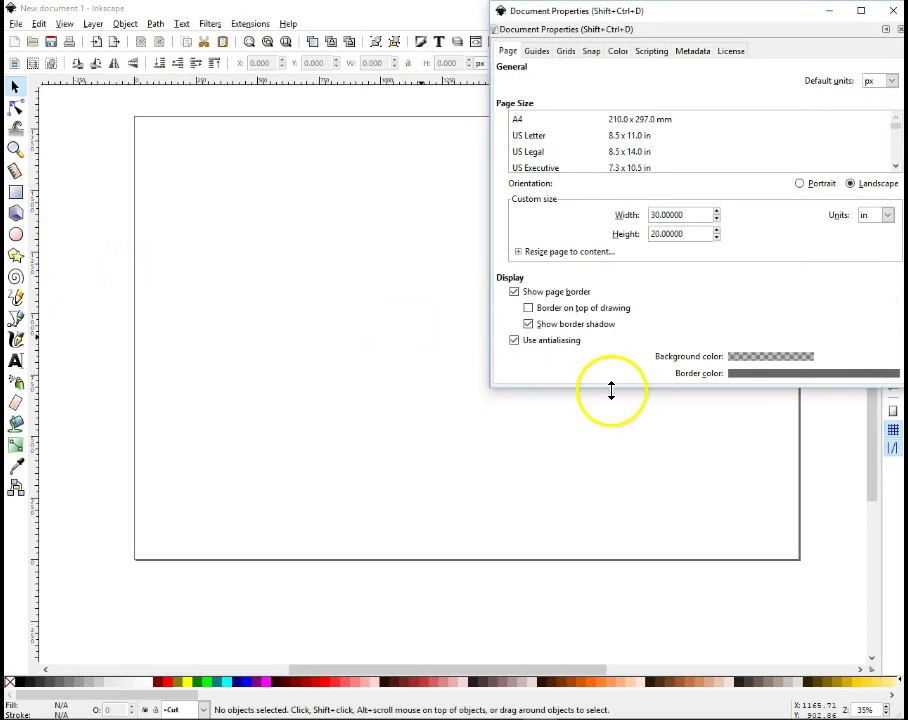
pyautogui.moveTo(710, 16); pyautogui.dragTo(532, 32)
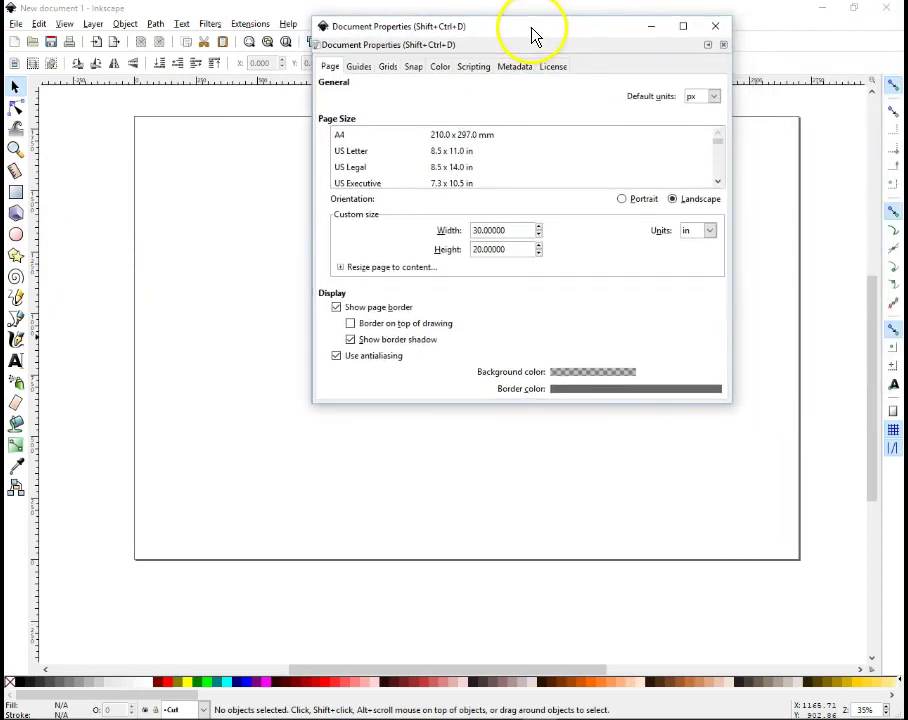
pyautogui.click(710, 234)
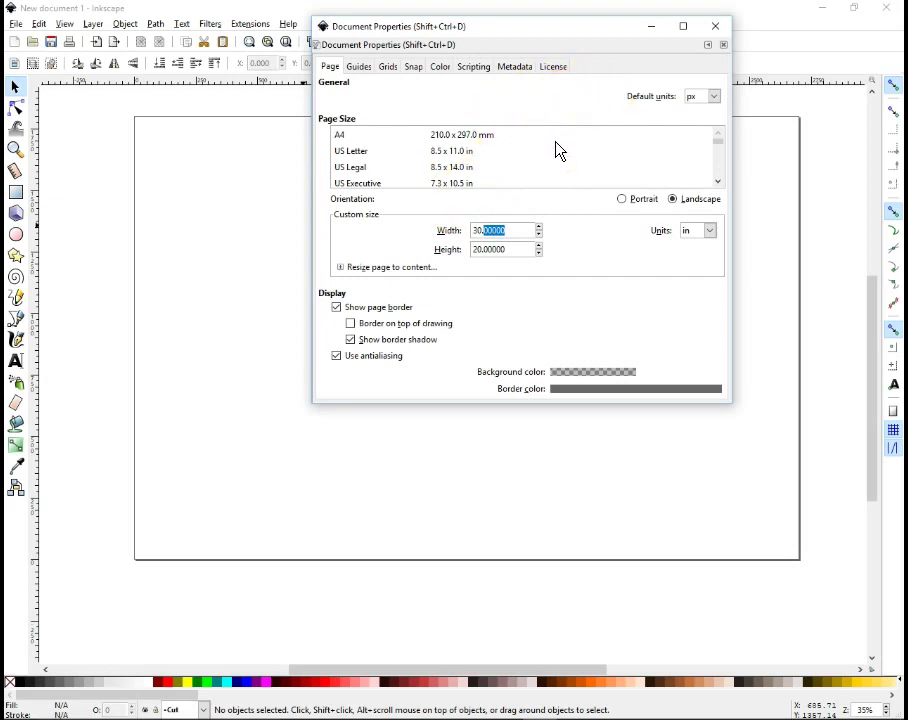
pyautogui.click(717, 30)
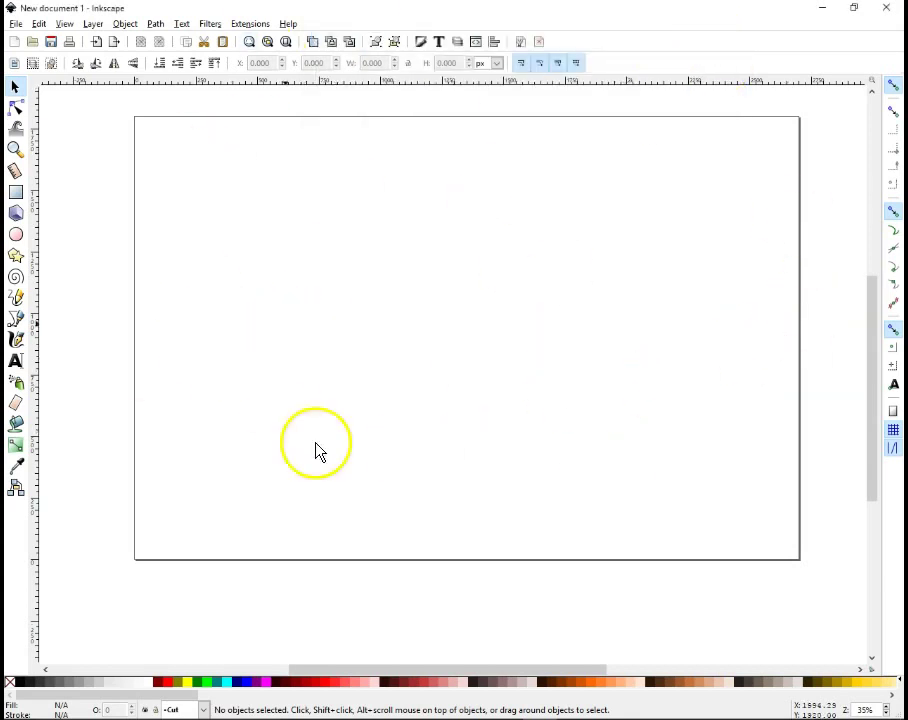
# - Choose the PDF file FT_Simple_Cub_Floats_v1.0_Full-Size from the ft cub folder for import
pyautogui.click(18, 30)
pyautogui.click(67, 167)
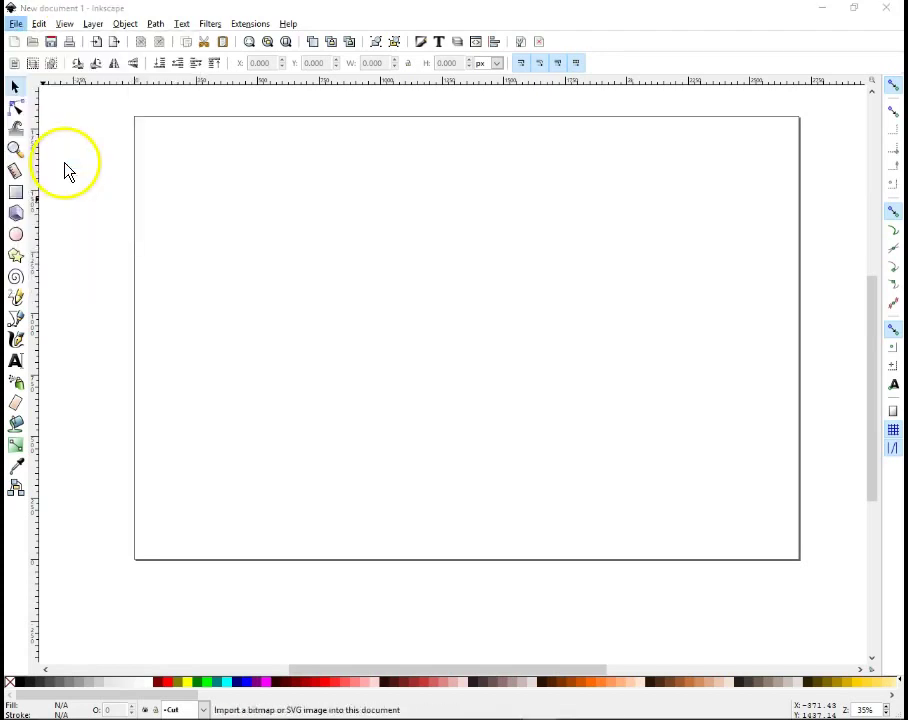
pyautogui.moveTo(378, 173); pyautogui.dragTo(359, 253)
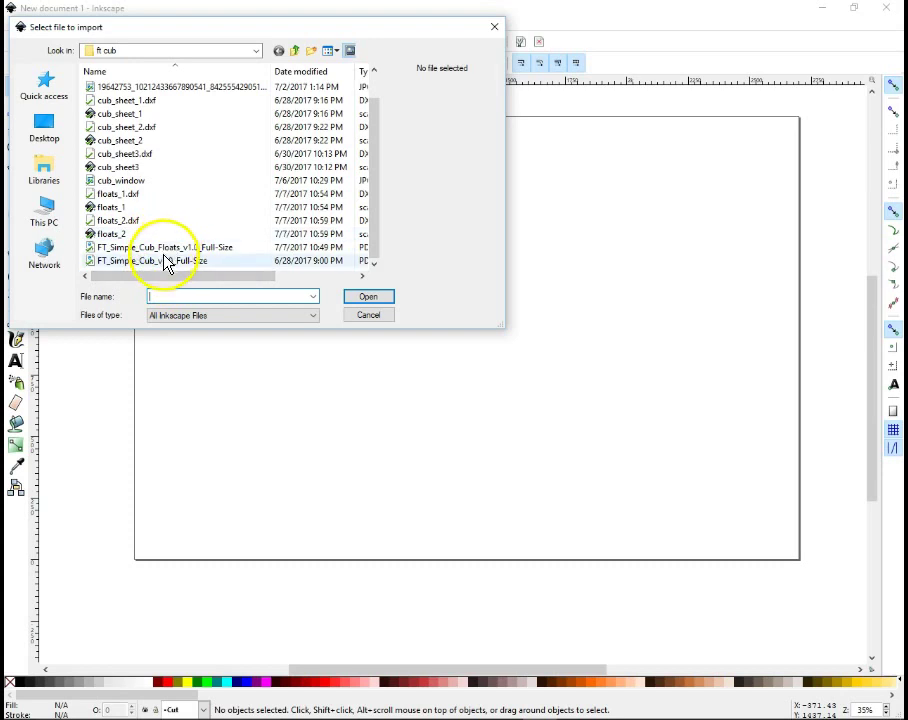
pyautogui.click(165, 248)
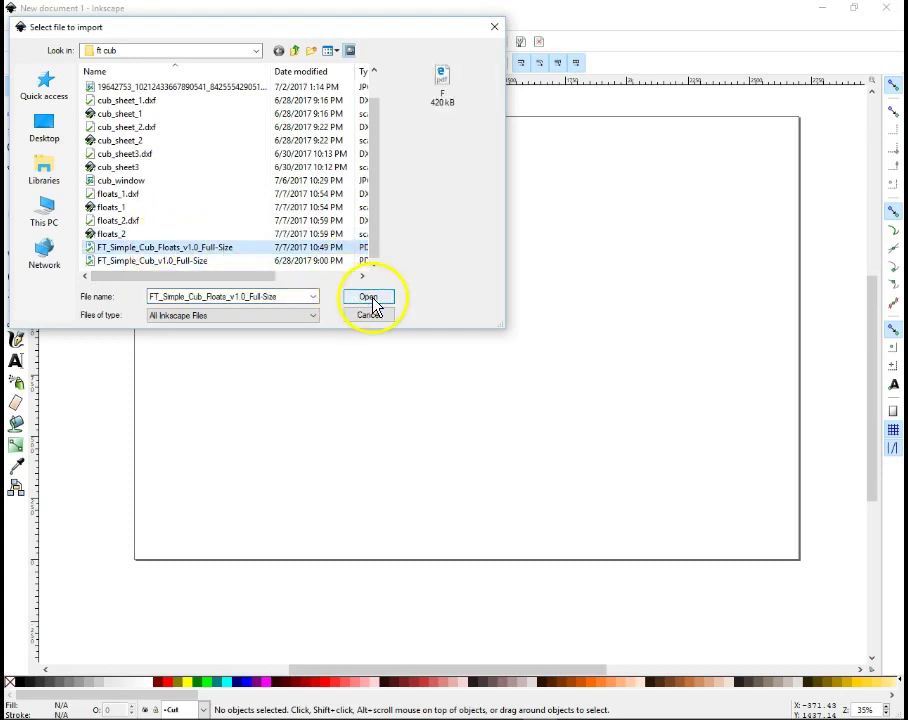
pyautogui.click(372, 299)
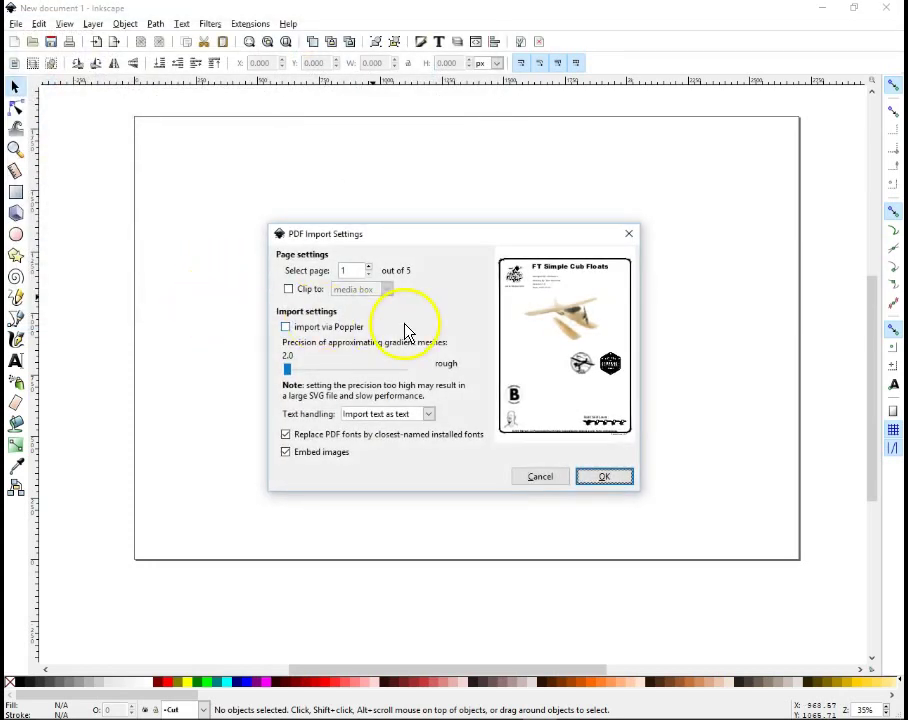
# - Preview the PDF's plan pages and import page 4 with the default import settings
pyautogui.click(369, 268)
pyautogui.click(370, 269)
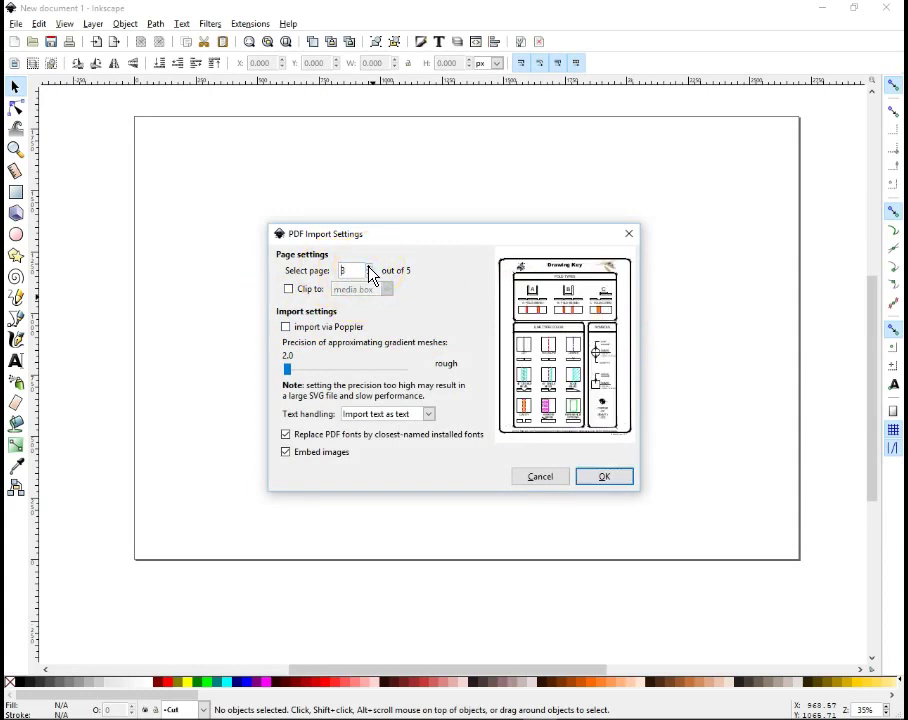
pyautogui.click(369, 268)
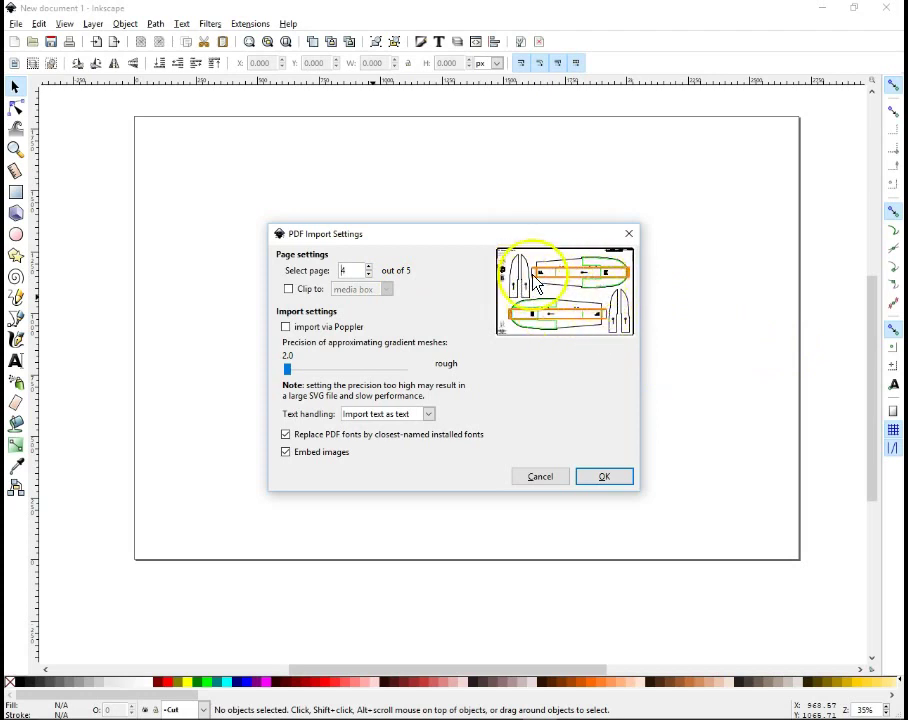
pyautogui.click(369, 267)
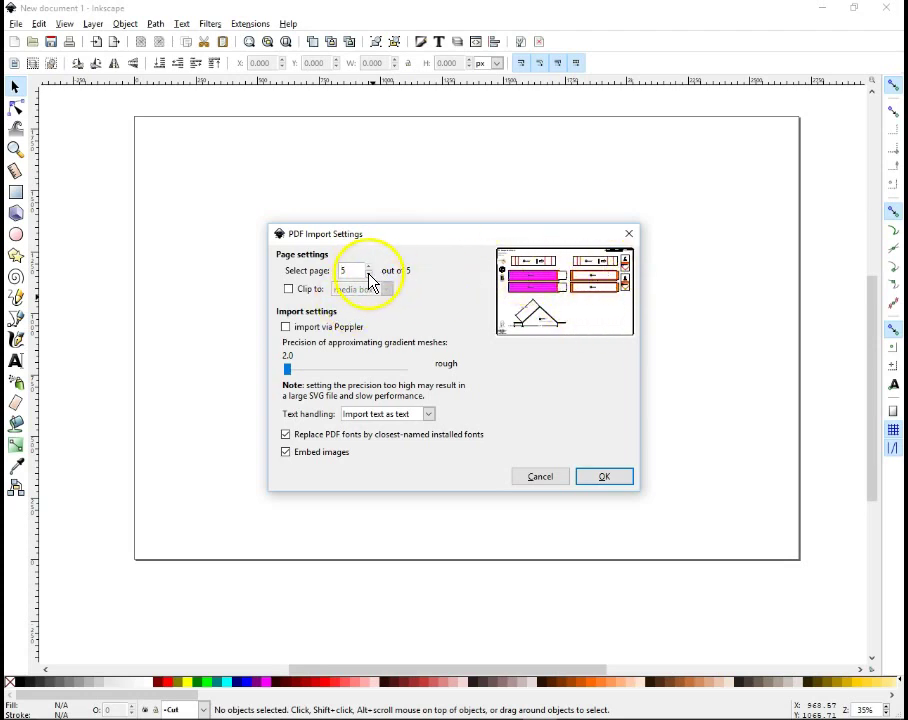
pyautogui.click(369, 275)
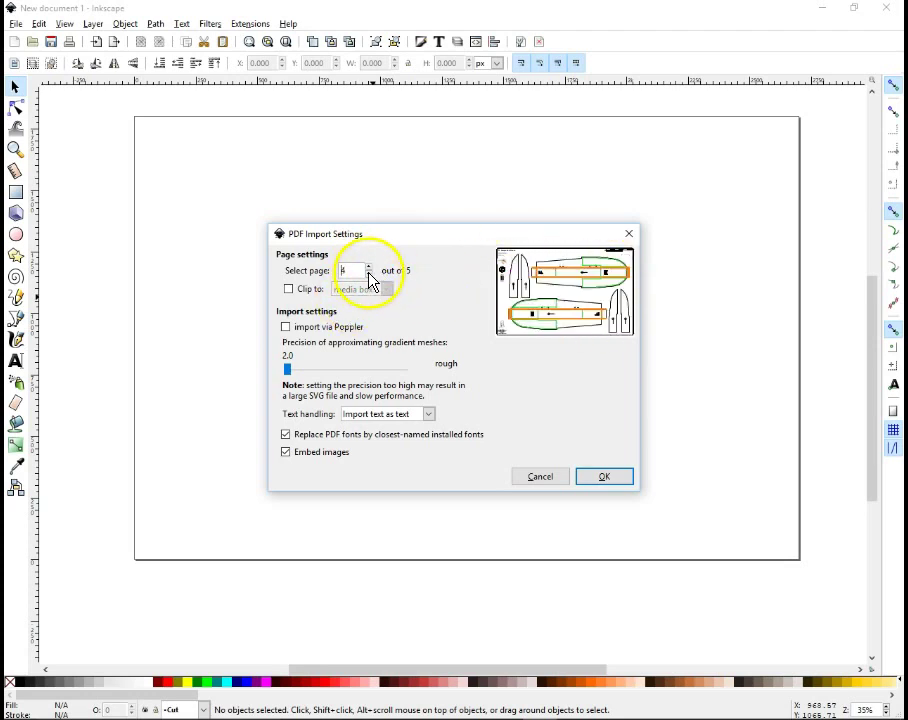
pyautogui.click(605, 478)
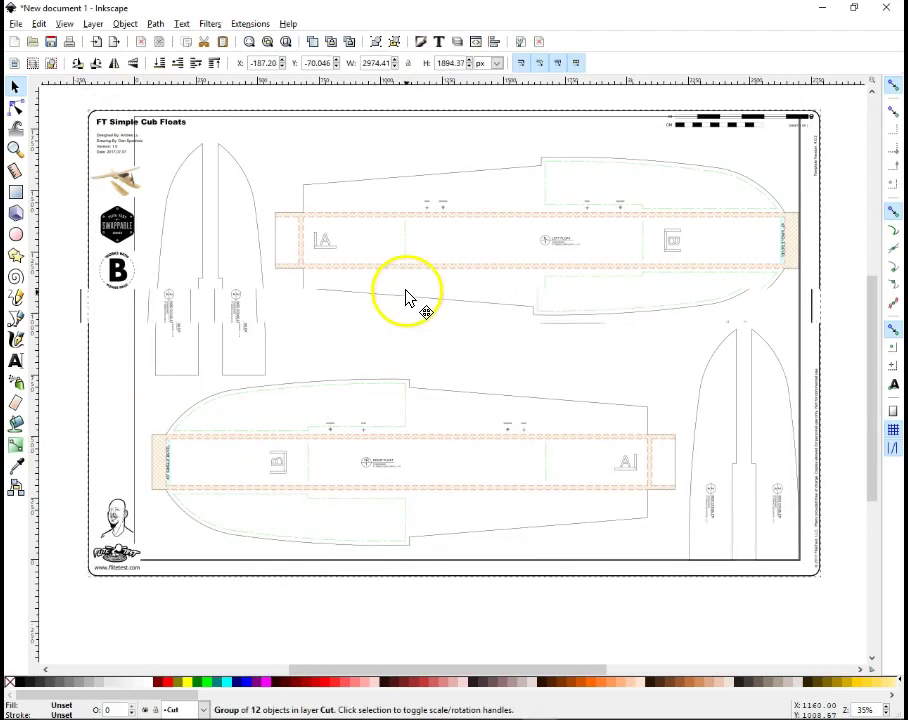
# - Move the imported drawing so that the float parts lie within the page outline, and deselect it
pyautogui.moveTo(405, 290)
pyautogui.mouseDown()
pyautogui.moveTo(411, 318)
pyautogui.moveTo(409, 311)
pyautogui.mouseUp()
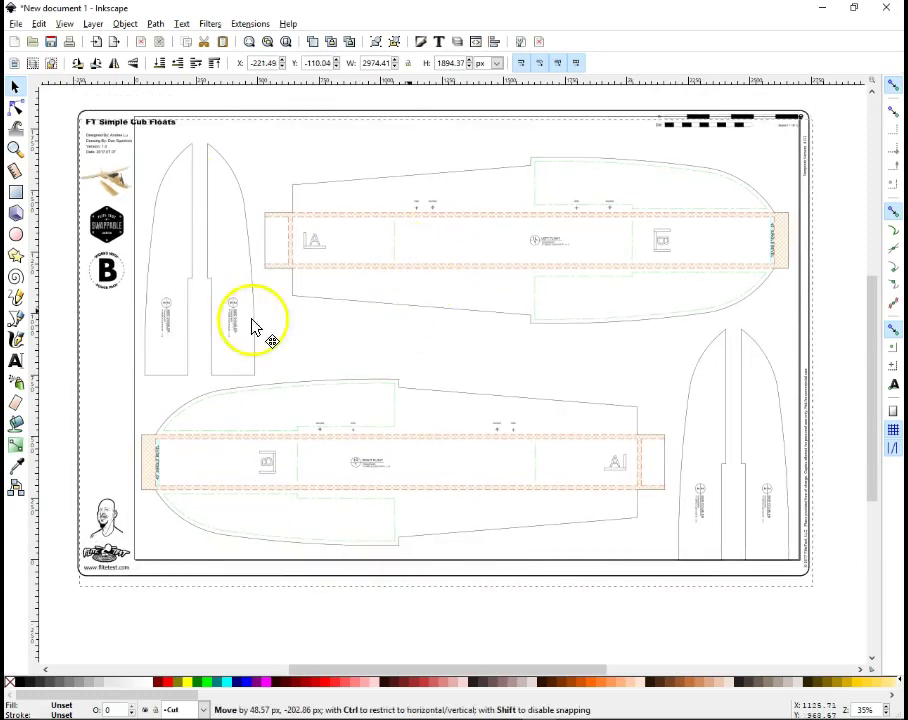
pyautogui.moveTo(449, 256); pyautogui.dragTo(488, 243)
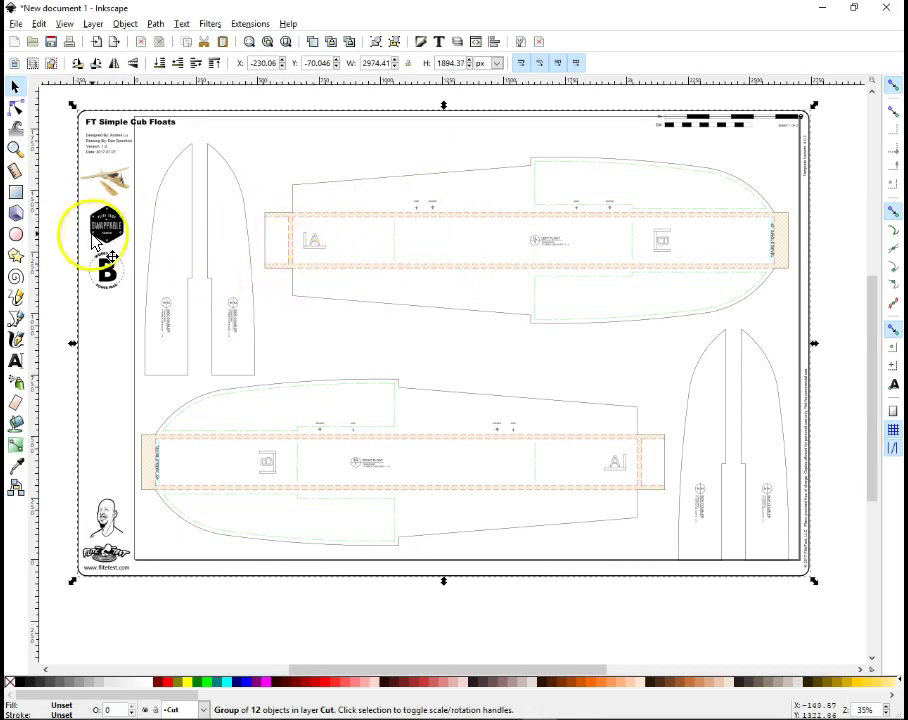
pyautogui.press('Escape')
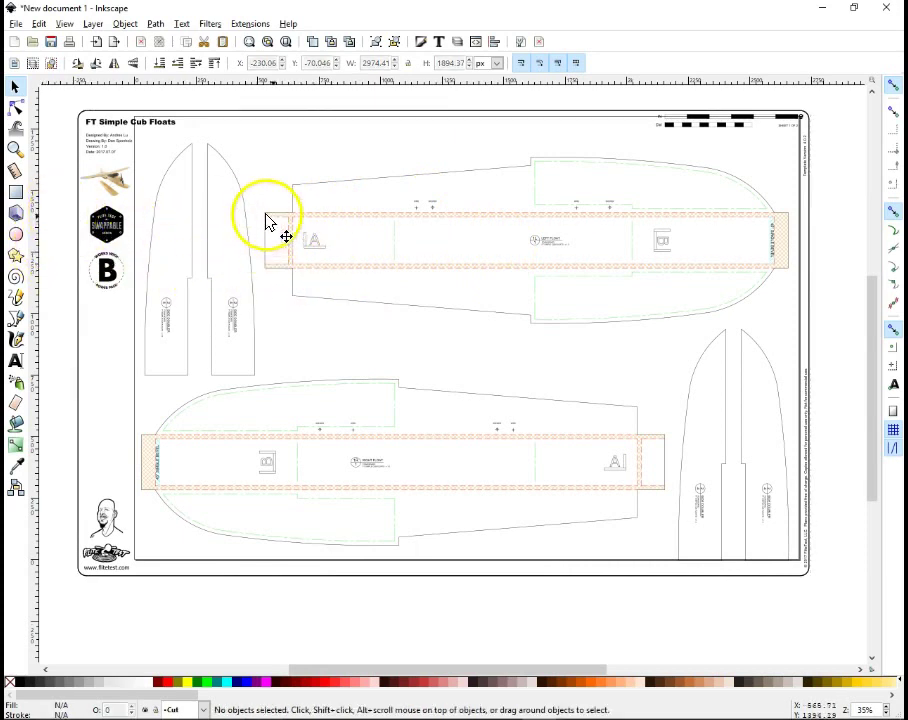
# - Ungroup the imported plan drawing into its separate objects
pyautogui.click(325, 226)
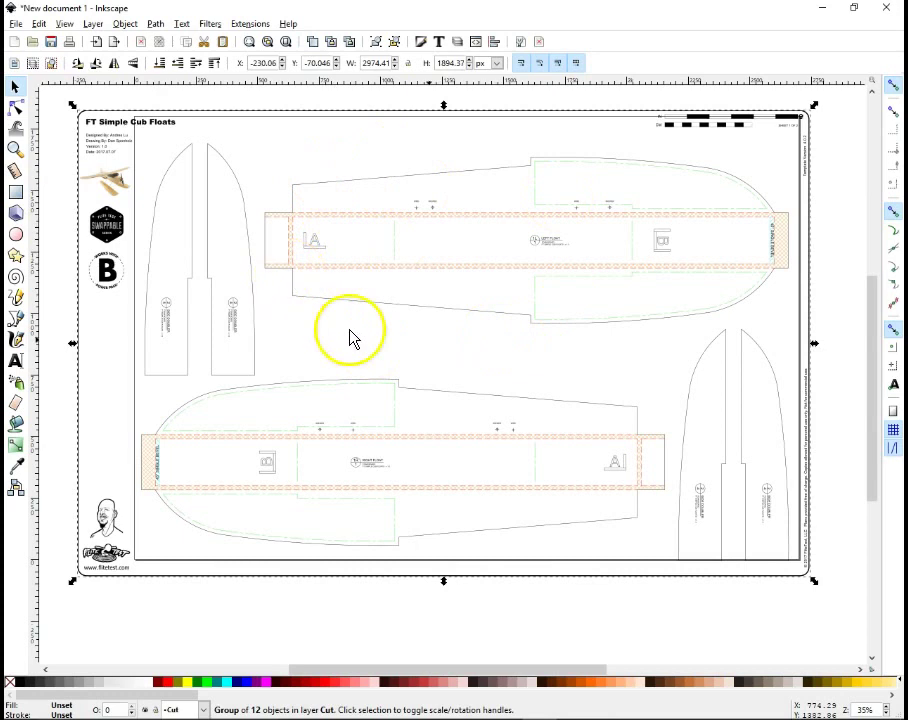
pyautogui.rightClick(287, 213)
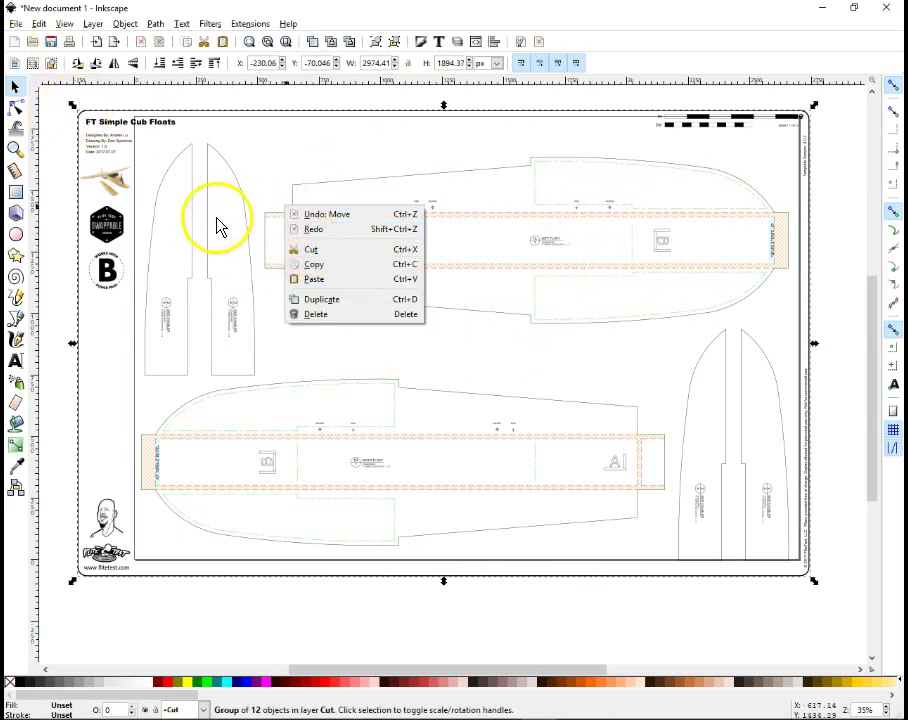
pyautogui.click(242, 193)
pyautogui.rightClick(239, 188)
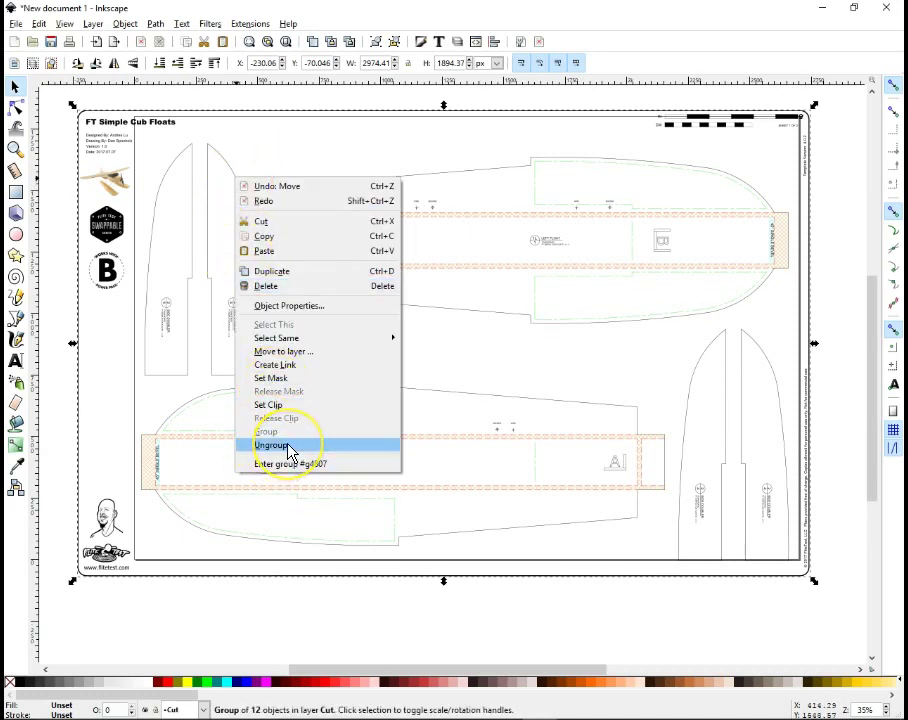
pyautogui.click(297, 468)
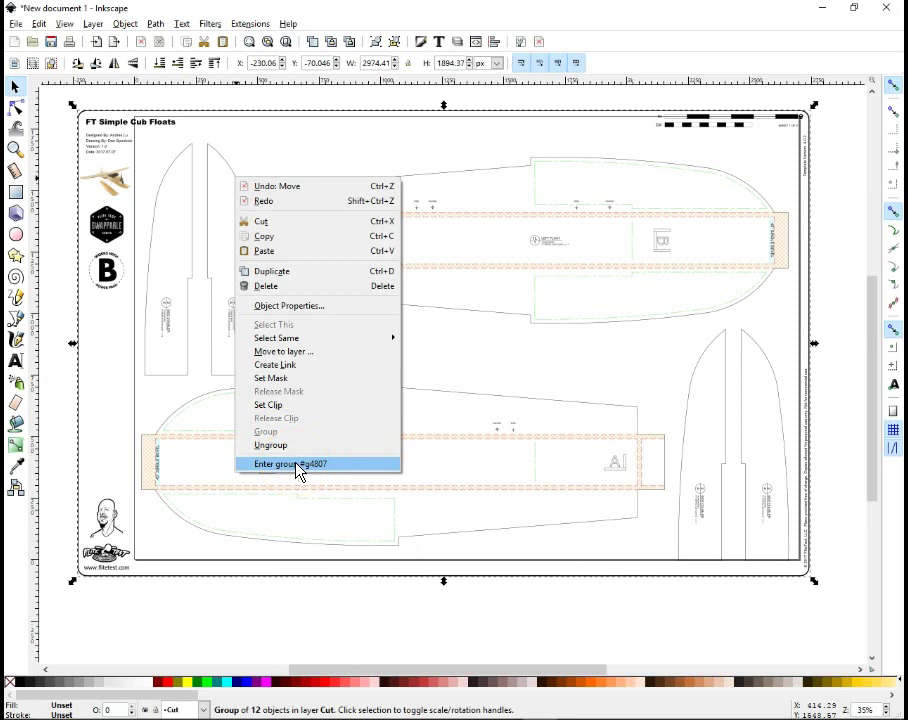
pyautogui.click(308, 474)
pyautogui.click(286, 448)
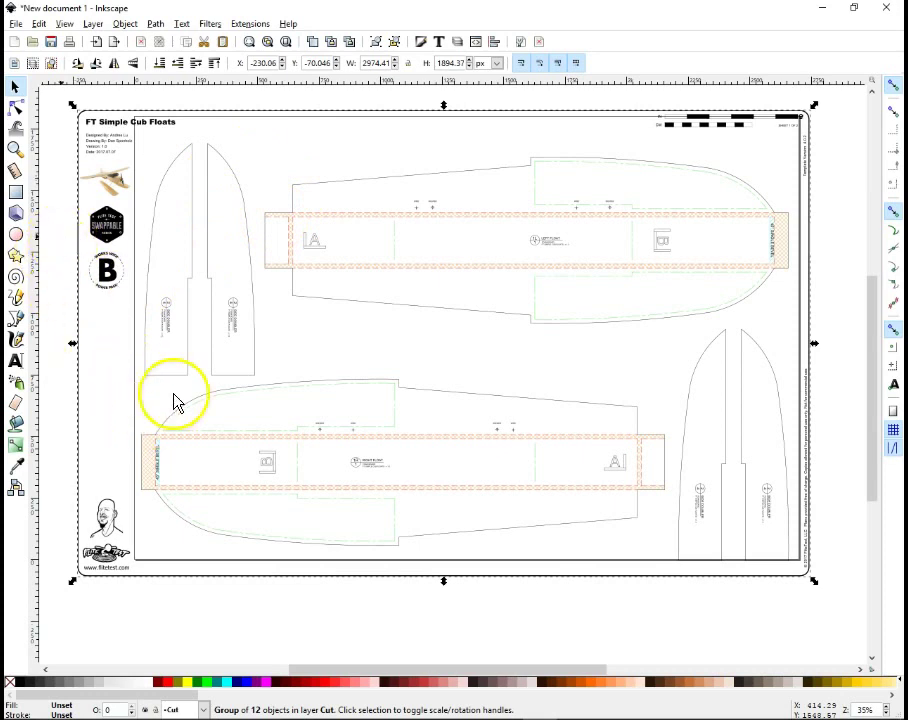
# - Delete the Swappable badge, the round B badge and the airplane picture from the sheet's margin
pyautogui.click(93, 197)
pyautogui.click(100, 180)
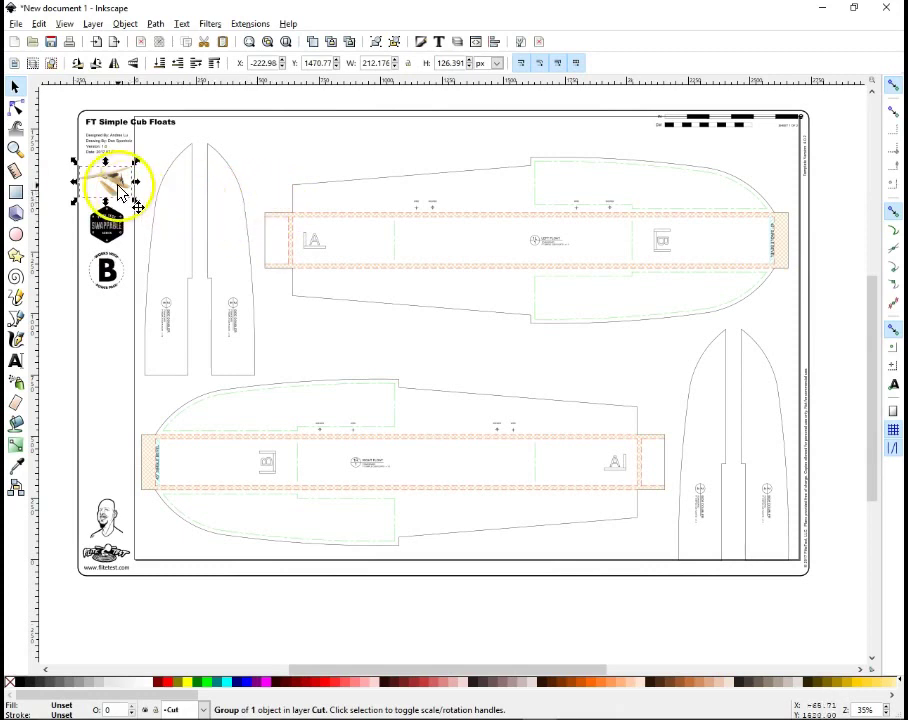
pyautogui.click(193, 195)
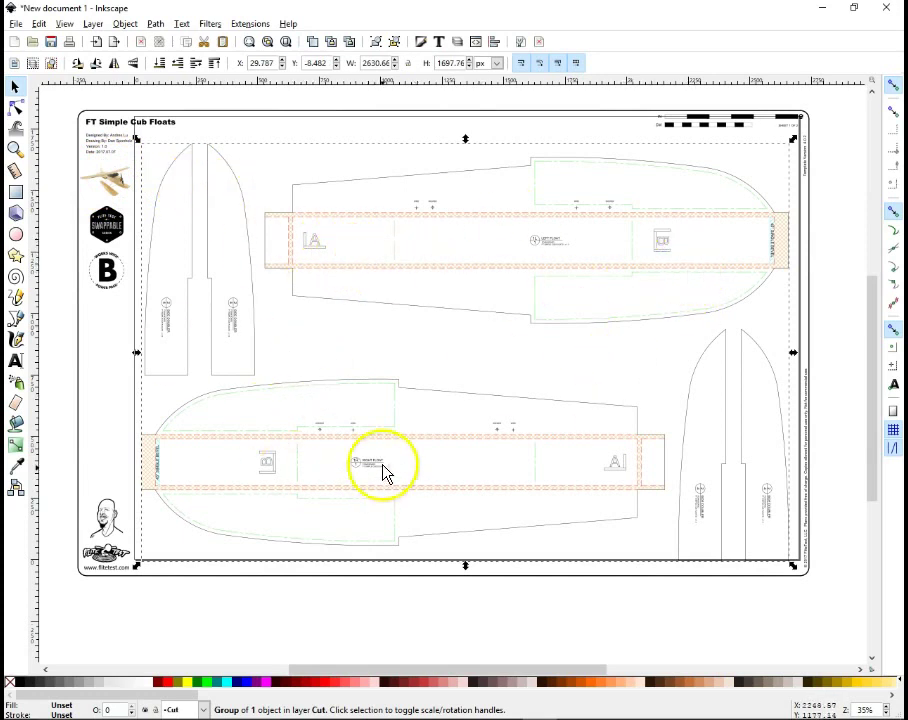
pyautogui.click(99, 231)
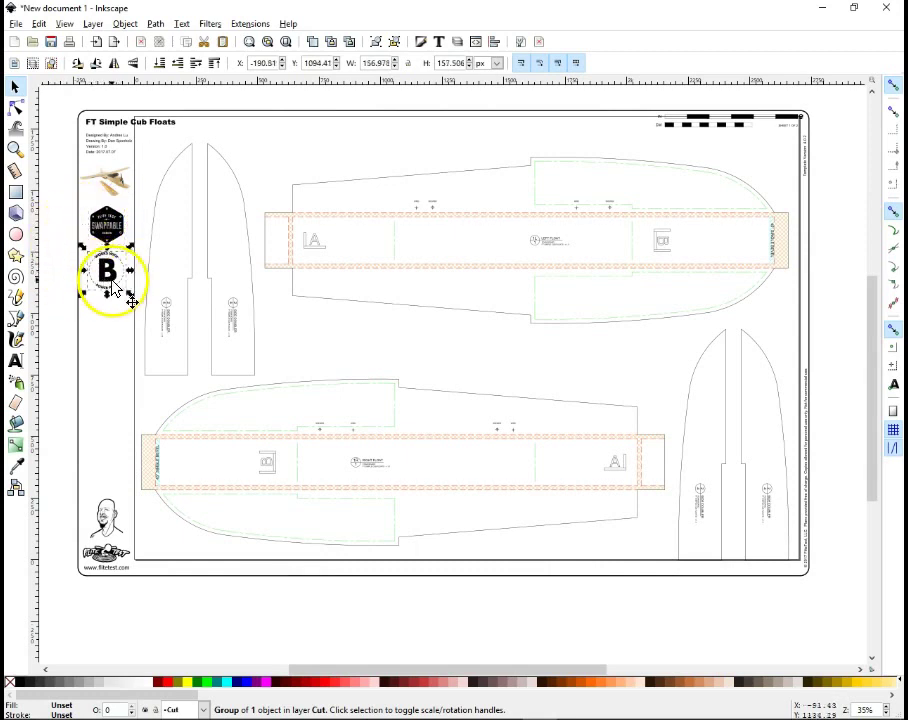
pyautogui.click(107, 225)
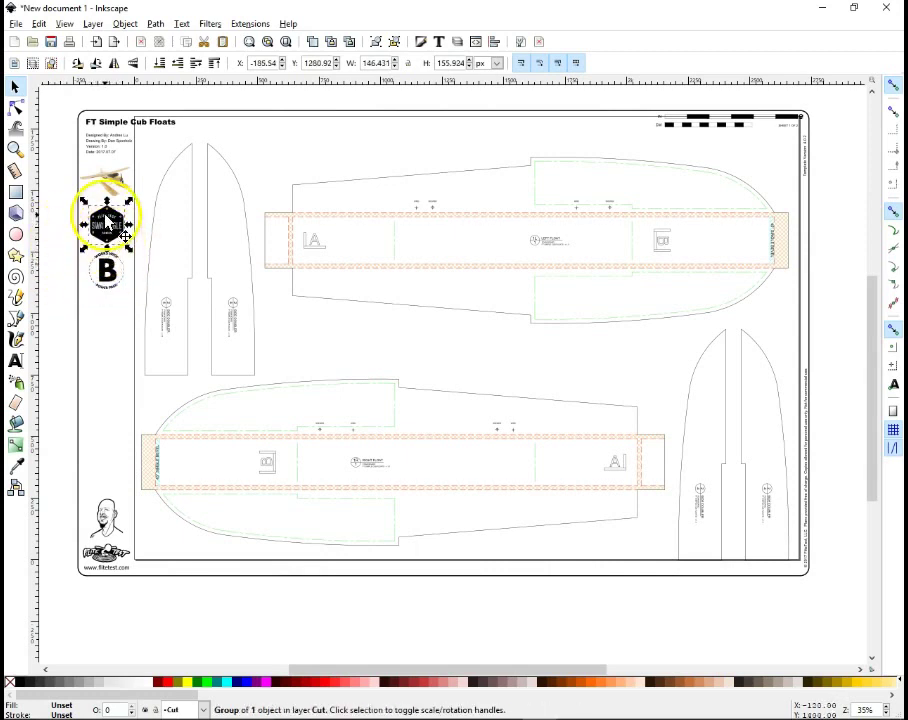
pyautogui.press('Delete')
pyautogui.click(106, 264)
pyautogui.press('Delete')
pyautogui.click(108, 183)
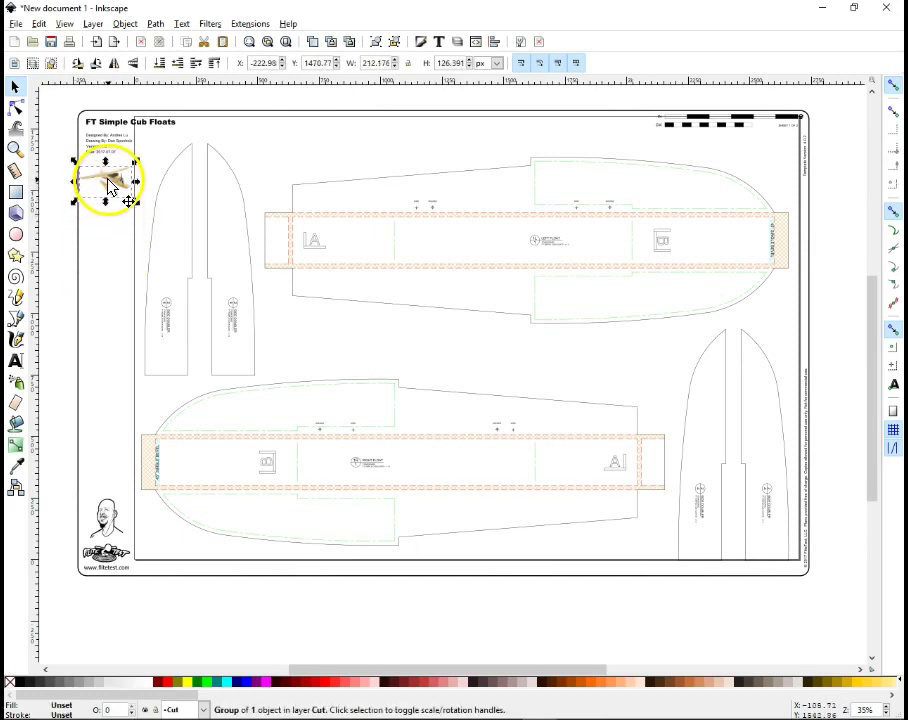
pyautogui.press('Delete')
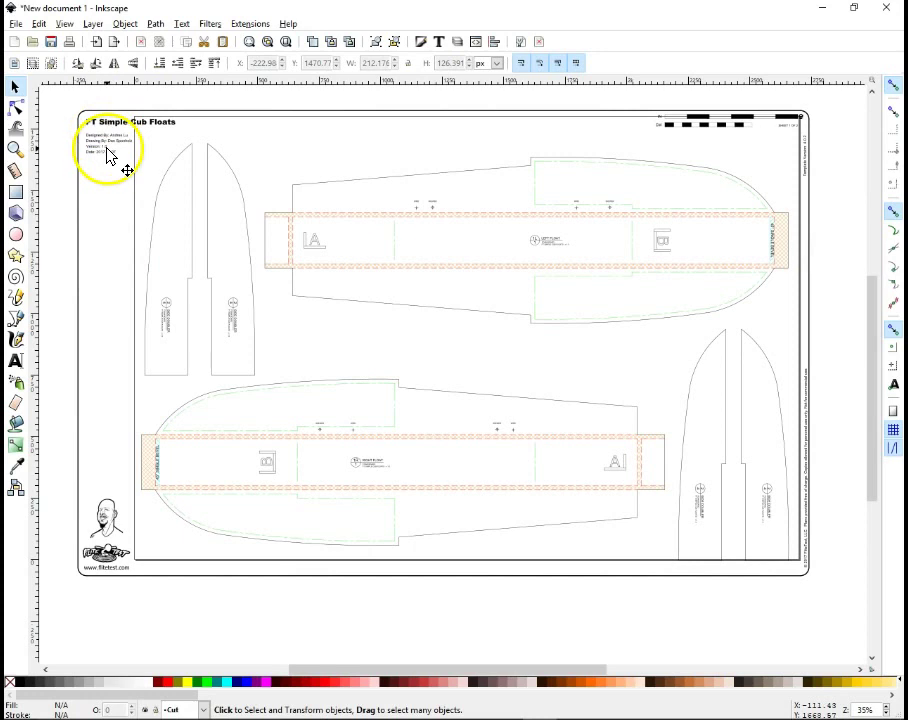
# - Move the group with the sheet border, title and scale bars about 31 px right and 46 px down, away from the float parts
pyautogui.click(107, 153)
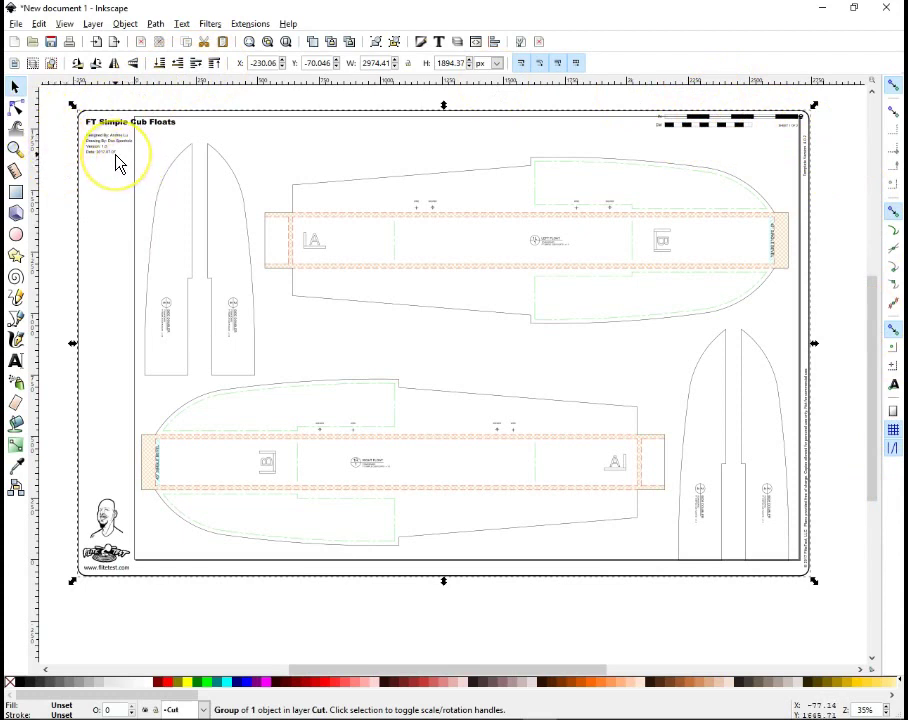
pyautogui.moveTo(116, 158)
pyautogui.mouseDown()
pyautogui.moveTo(113, 146)
pyautogui.moveTo(117, 303)
pyautogui.moveTo(124, 178)
pyautogui.moveTo(116, 162)
pyautogui.mouseUp()
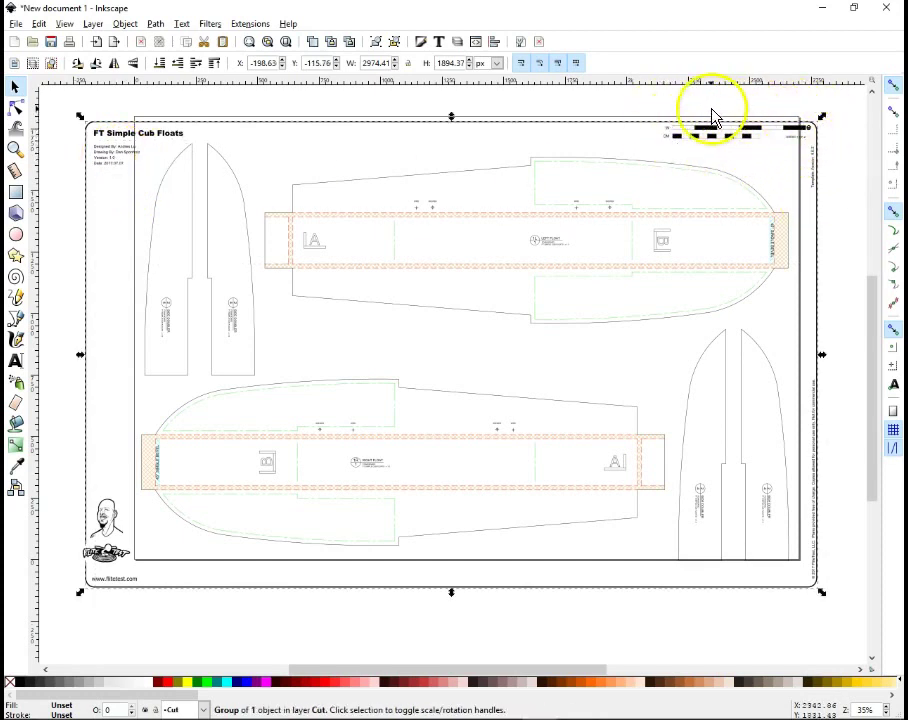
pyautogui.rightClick(449, 126)
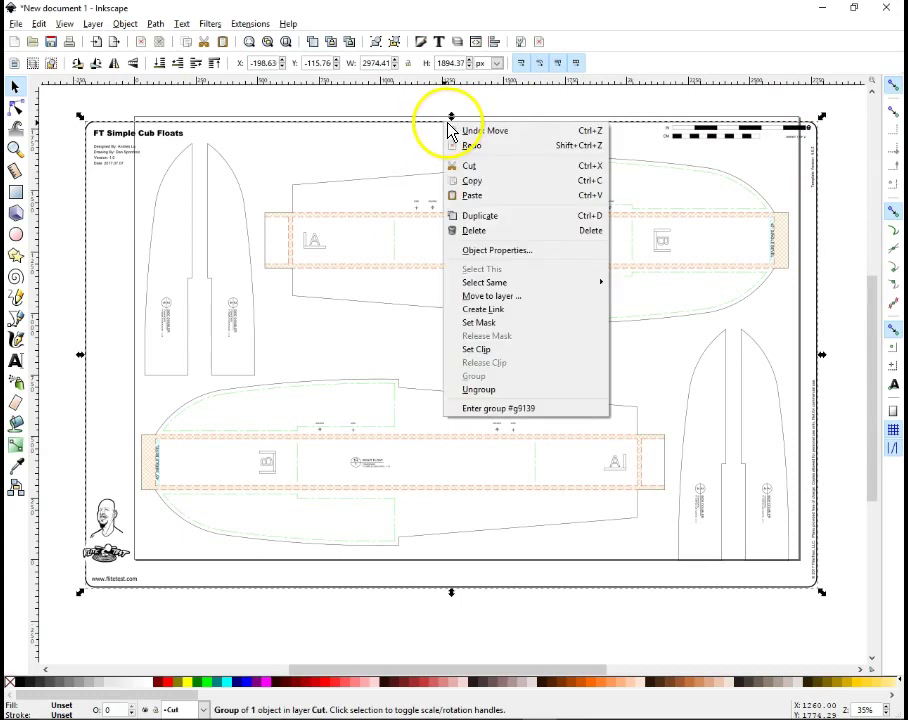
pyautogui.press('Escape')
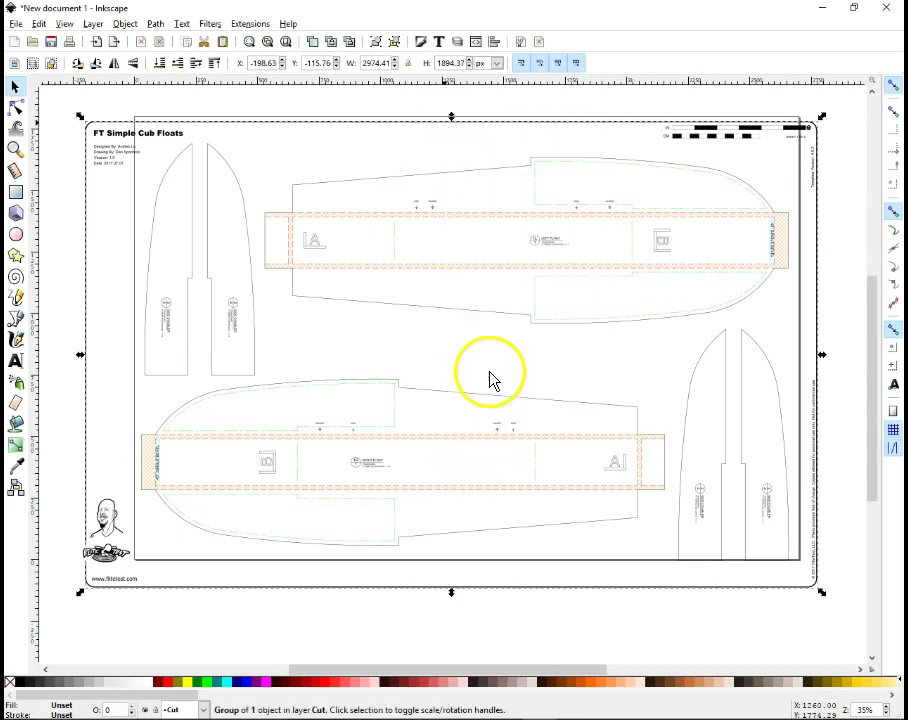
# - Ungroup the outer group around the sheet border, title and scale bars, and select the clipped group inside it
pyautogui.hotkey('ctrl', 'shift', 'g')
pyautogui.press('Escape')
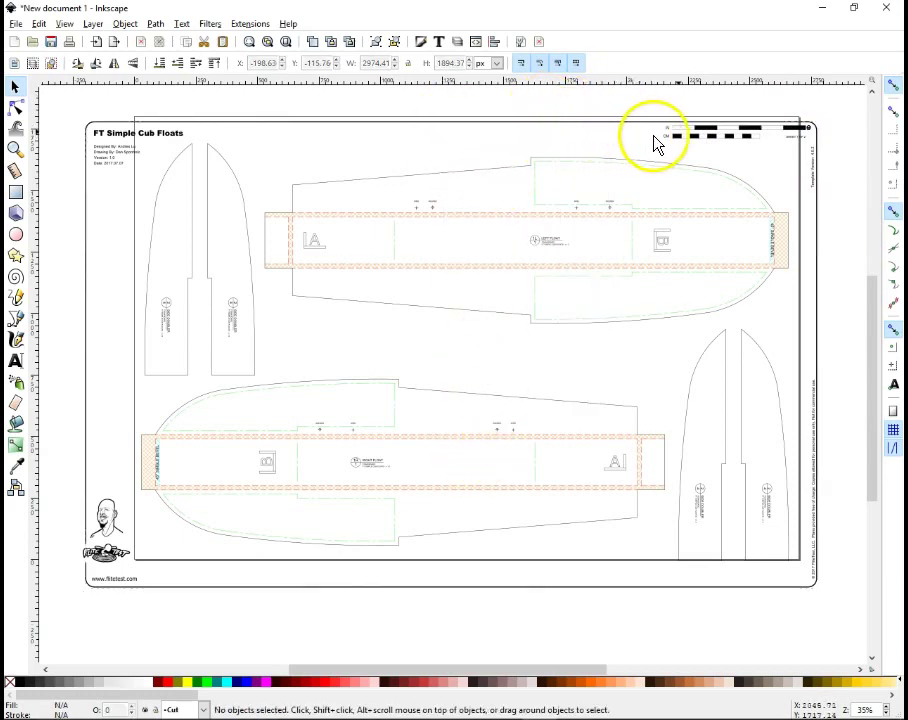
pyautogui.click(686, 130)
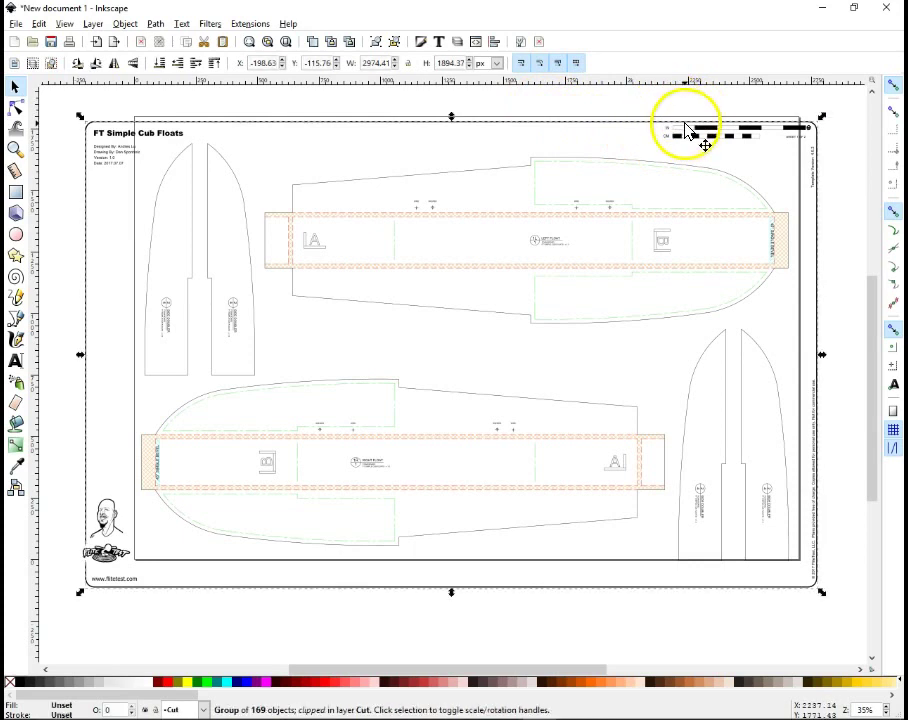
pyautogui.press('Escape')
pyautogui.click(590, 130)
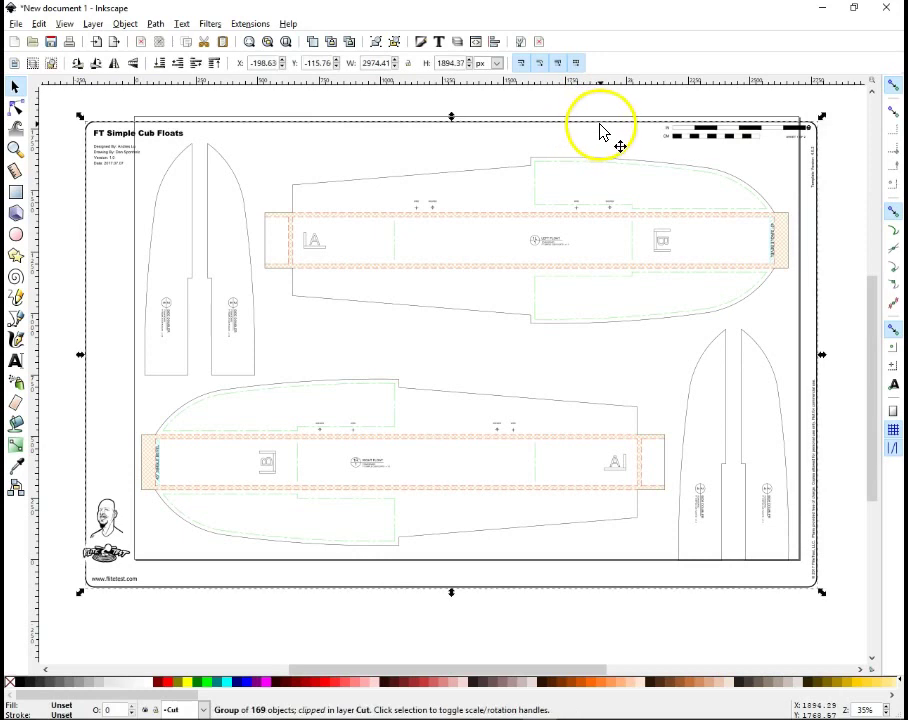
# - Move the clipped border group about 69 px up and 9 px right, ungroup it, and deselect its pieces
pyautogui.moveTo(602, 122); pyautogui.dragTo(602, 110)
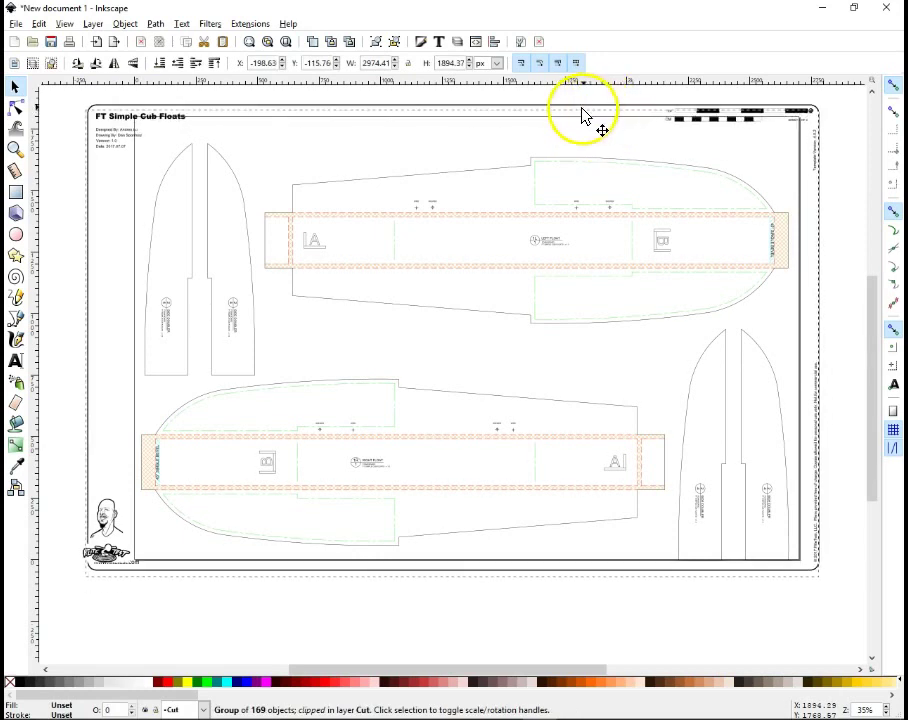
pyautogui.rightClick(579, 112)
pyautogui.press('Escape')
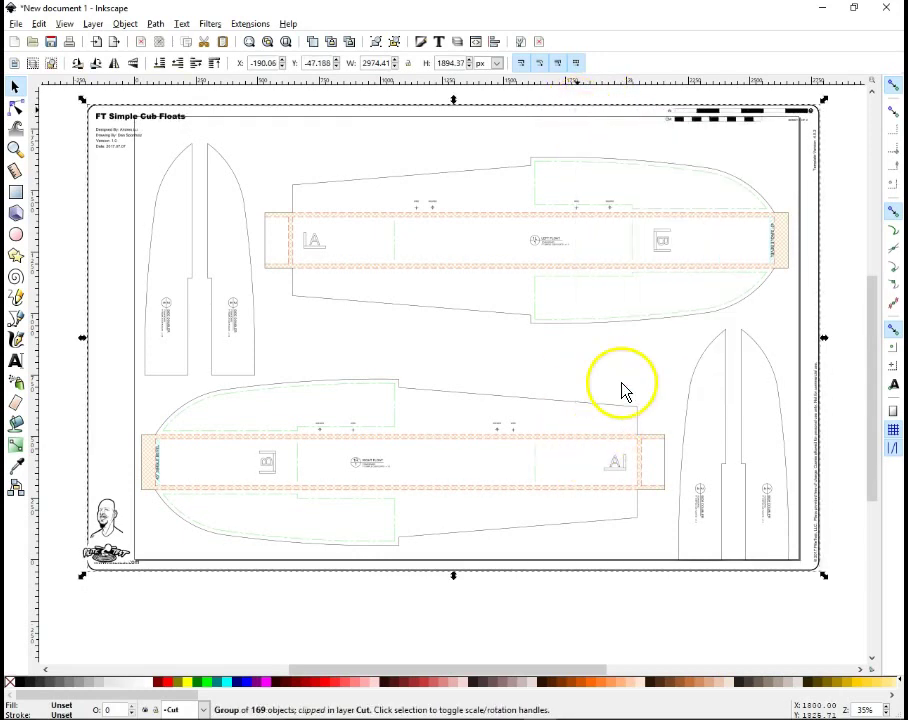
pyautogui.hotkey('ctrl', 'shift', 'g')
pyautogui.click(803, 134)
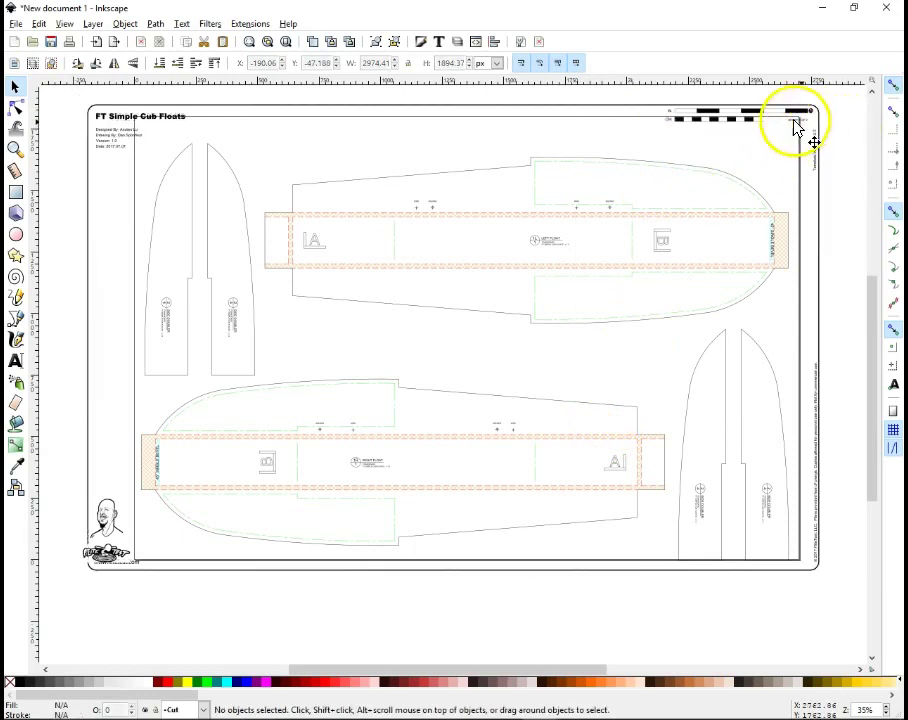
# - Delete the sheet border's top and right lines, the corner arc between them and the vertical template version text
pyautogui.click(782, 130)
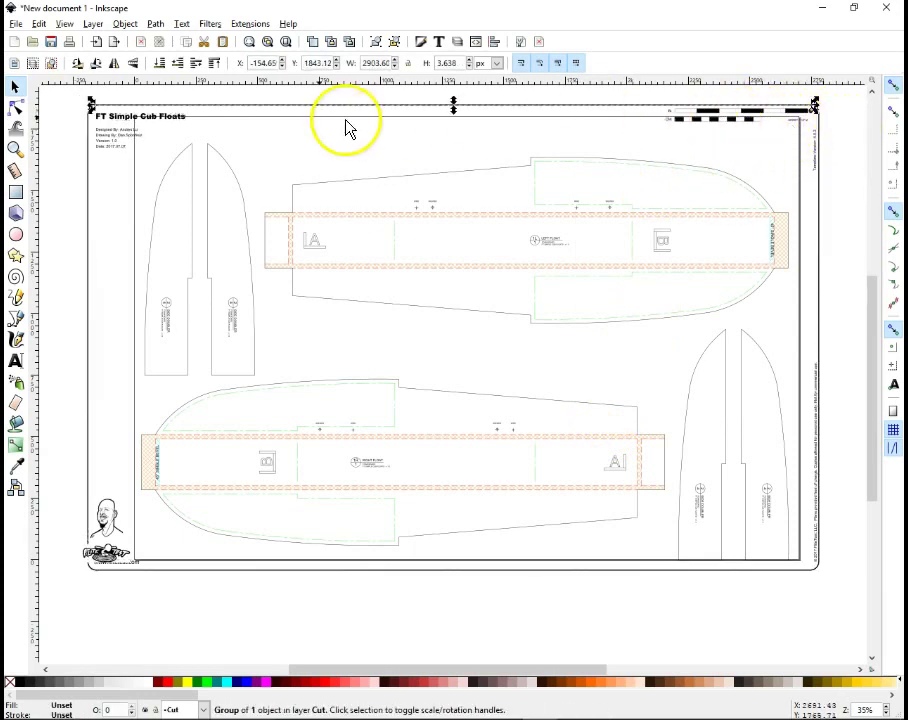
pyautogui.press('Escape')
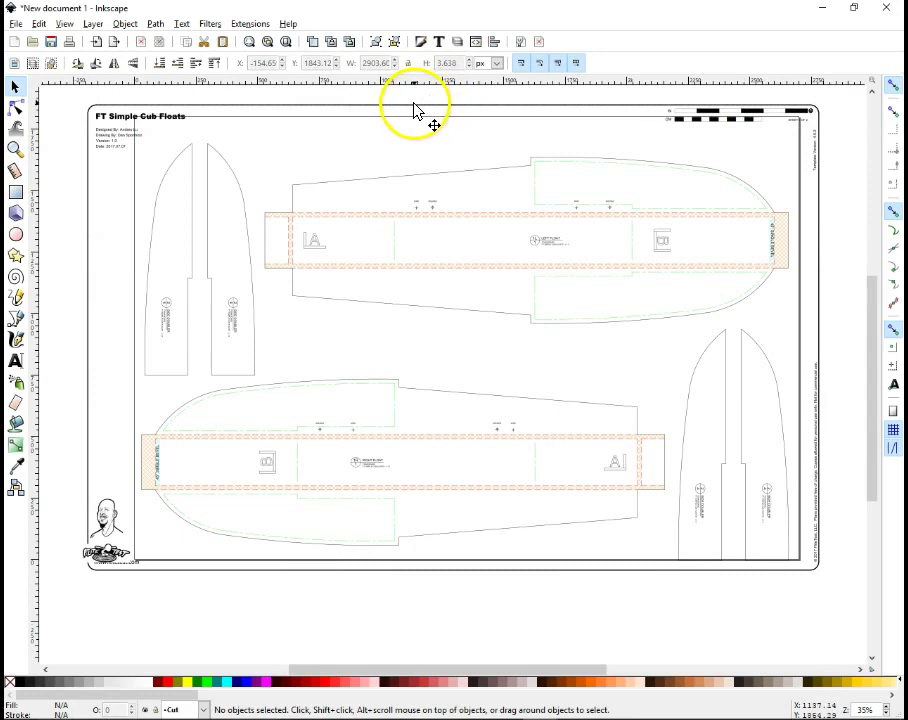
pyautogui.click(415, 112)
pyautogui.press('Escape')
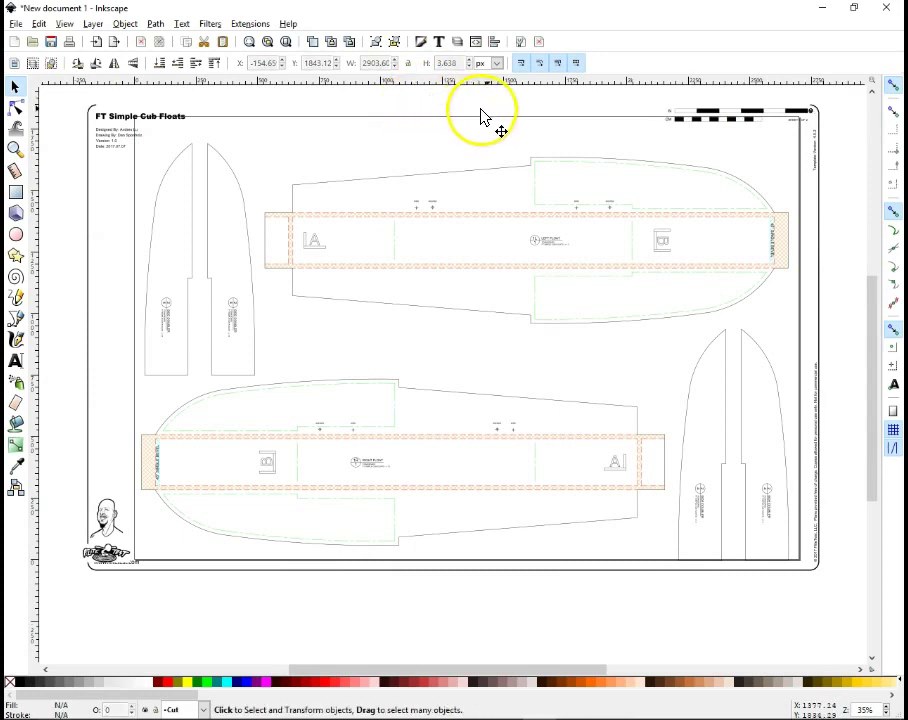
pyautogui.click(817, 133)
pyautogui.press('Delete')
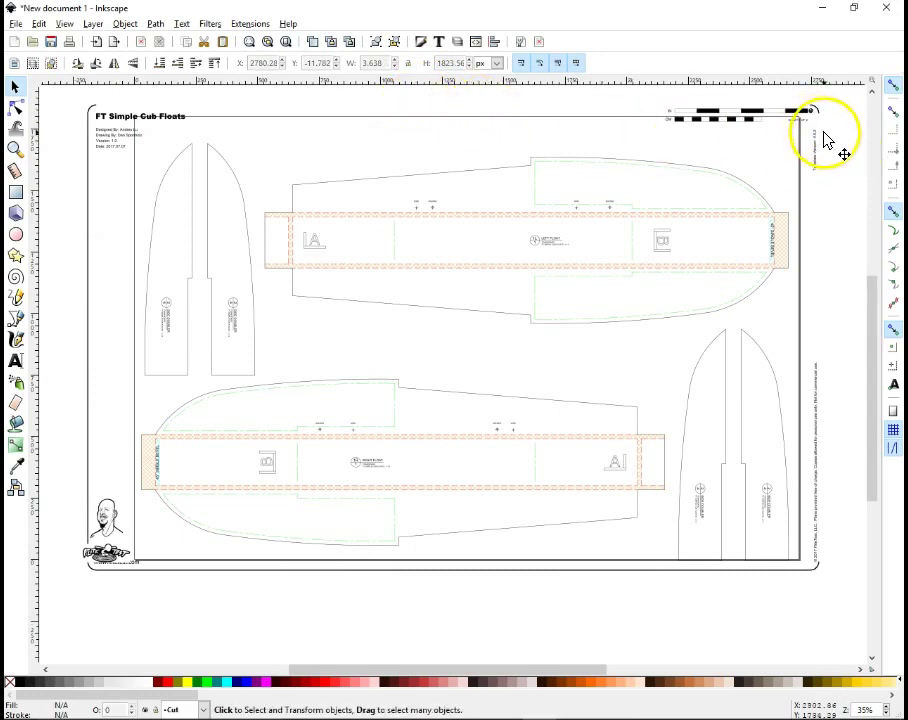
pyautogui.moveTo(828, 183); pyautogui.dragTo(814, 104)
pyautogui.press('Delete')
pyautogui.click(843, 142)
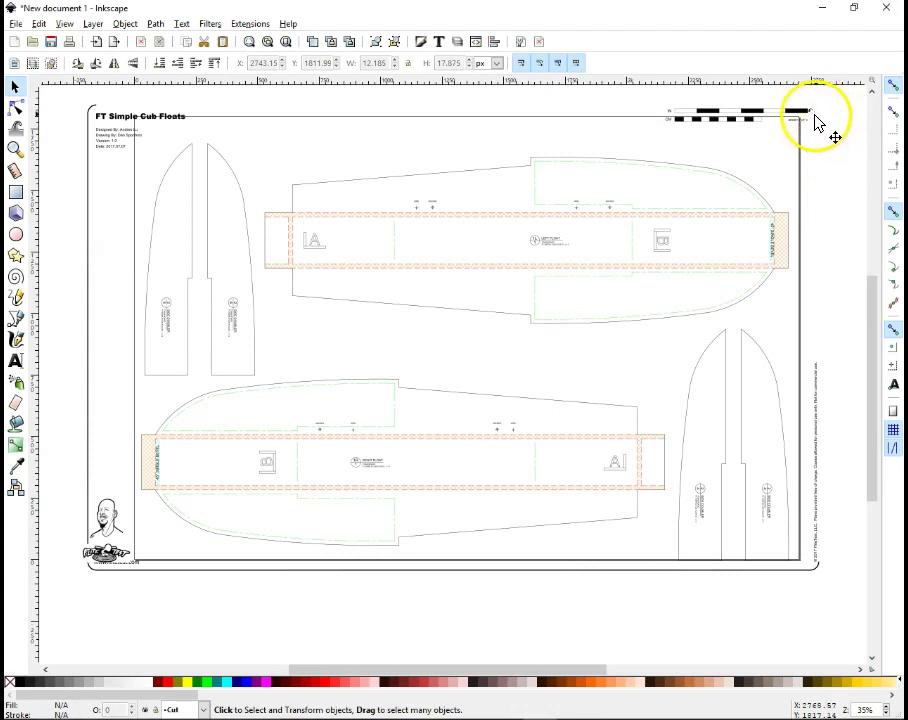
# - Delete the logo fragments at the end of the inch scale bar and the "SHEET 1 OF 2" text below it
pyautogui.click(16, 148)
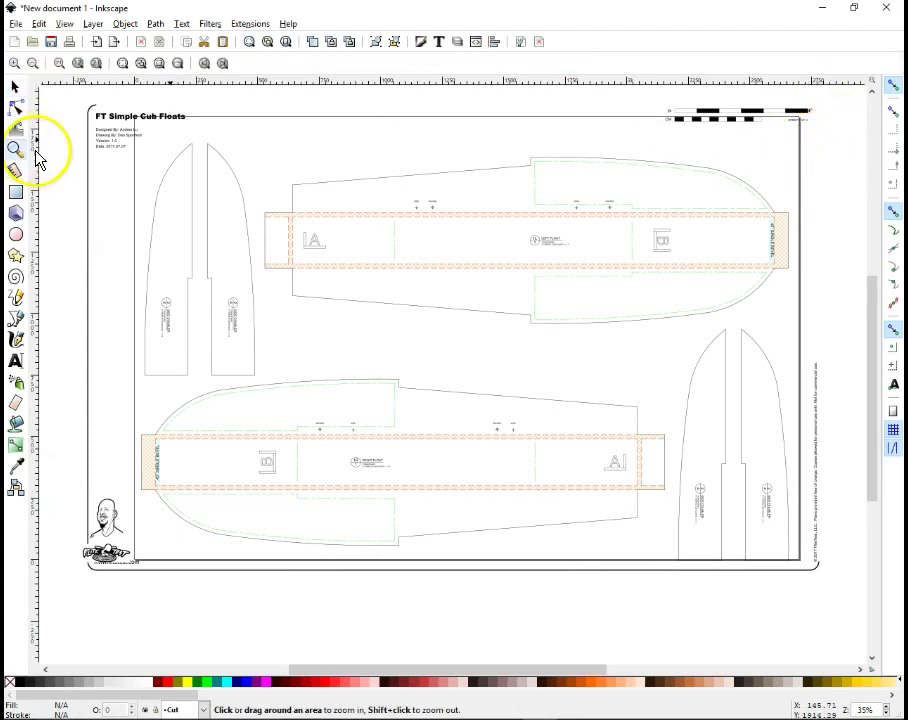
pyautogui.moveTo(788, 96); pyautogui.dragTo(856, 162)
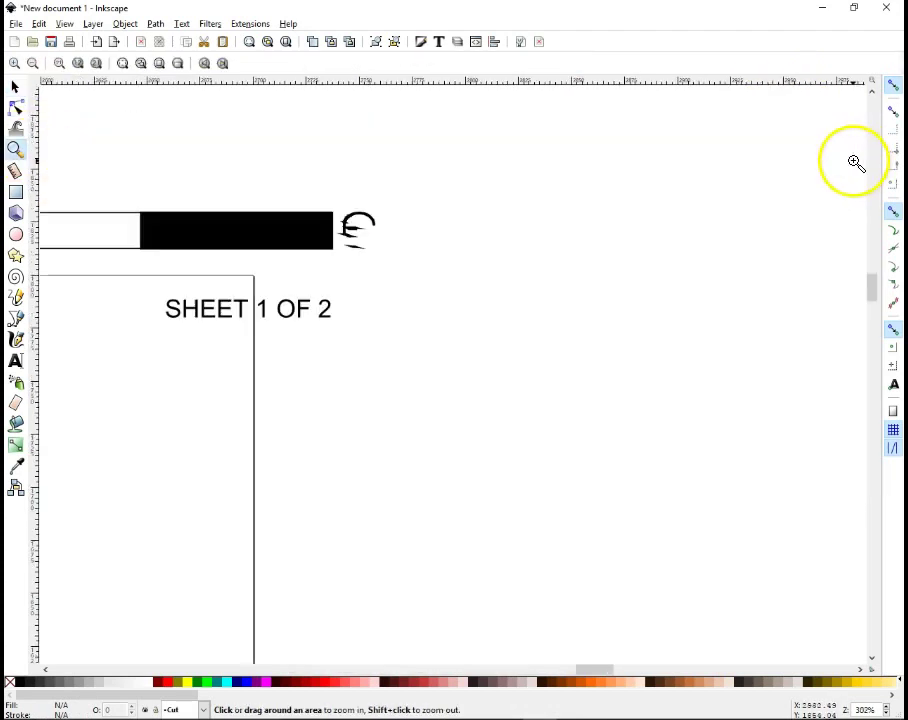
pyautogui.click(15, 89)
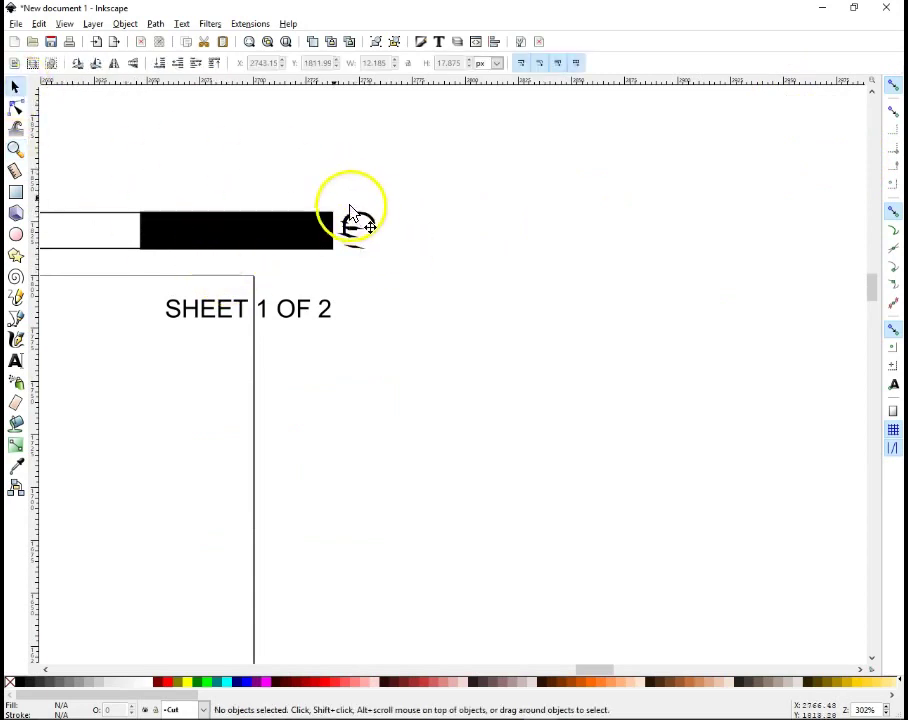
pyautogui.moveTo(341, 174); pyautogui.dragTo(426, 296)
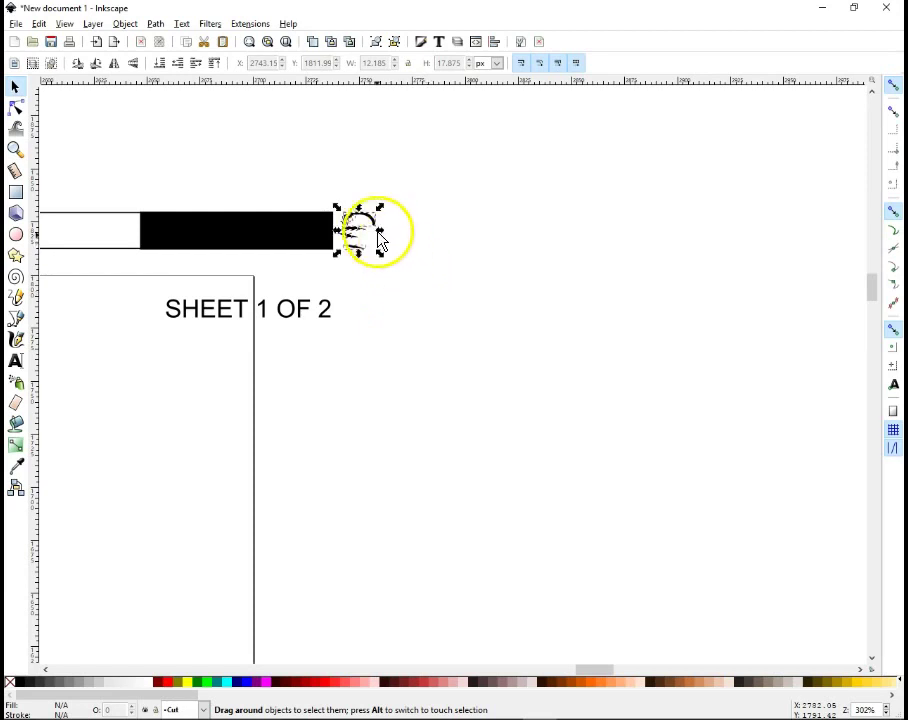
pyautogui.click(345, 232)
pyautogui.click(344, 234)
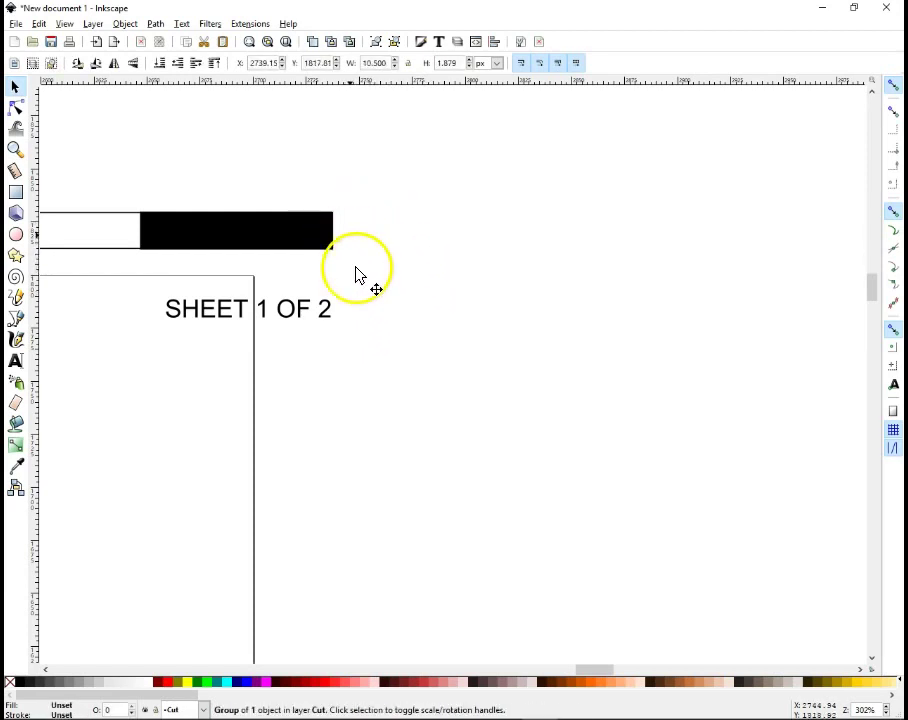
pyautogui.moveTo(370, 285); pyautogui.dragTo(47, 330)
pyautogui.press('Delete')
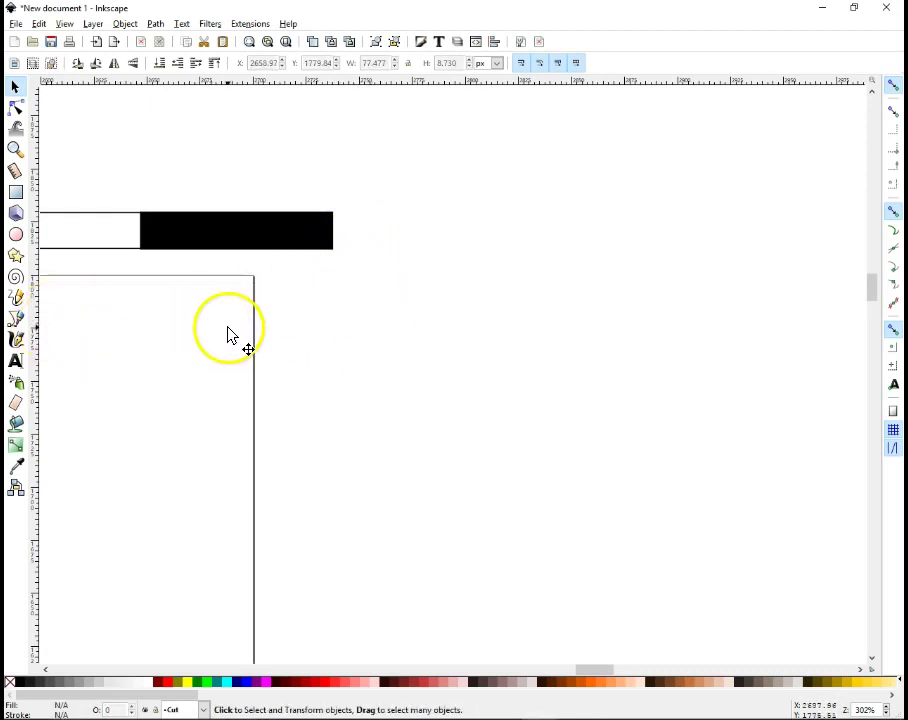
# - Delete the "FT Simple Cub Floats" title, the credits text beneath it and the adjoining border corner
pyautogui.click(16, 149)
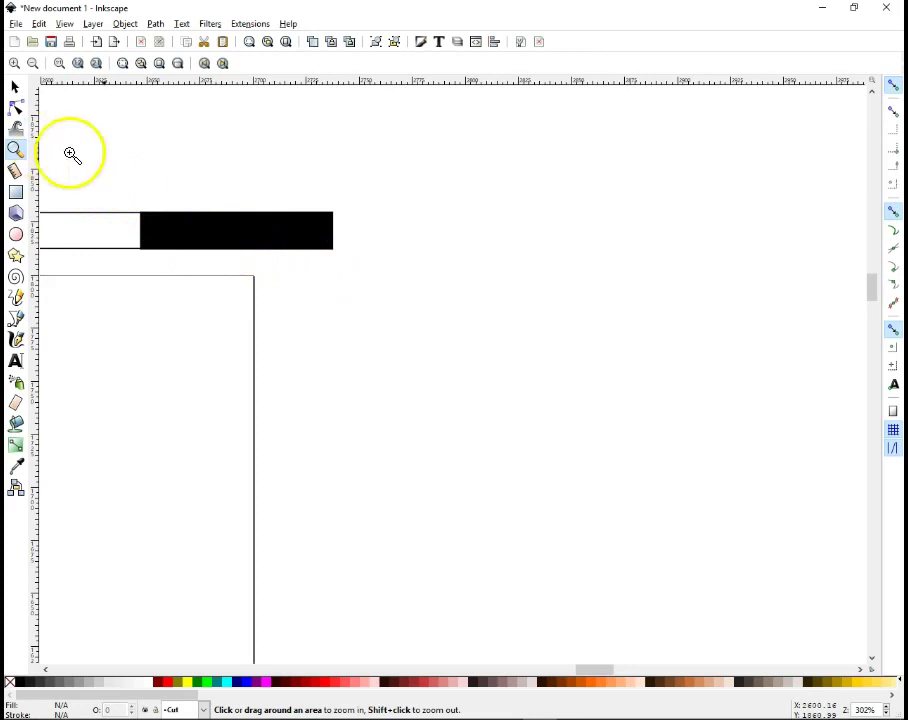
pyautogui.keyDown('shift'); pyautogui.click(339, 308); pyautogui.keyUp('shift')
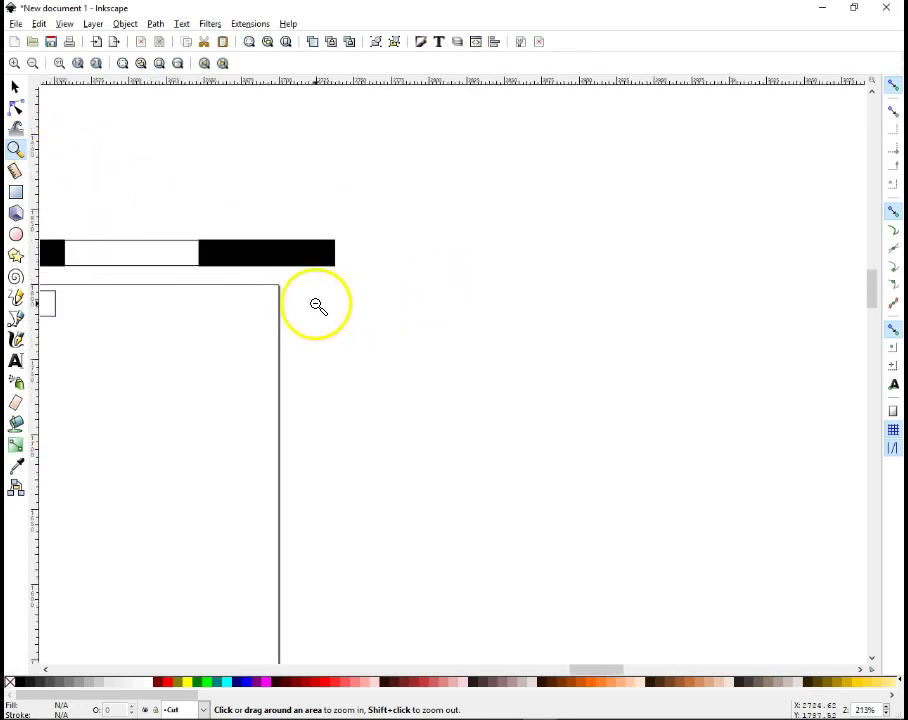
pyautogui.keyDown('shift'); pyautogui.click(318, 305); pyautogui.keyUp('shift')
pyautogui.keyDown('shift'); pyautogui.click(315, 304); pyautogui.keyUp('shift')
pyautogui.keyDown('shift'); pyautogui.click(314, 304); pyautogui.keyUp('shift')
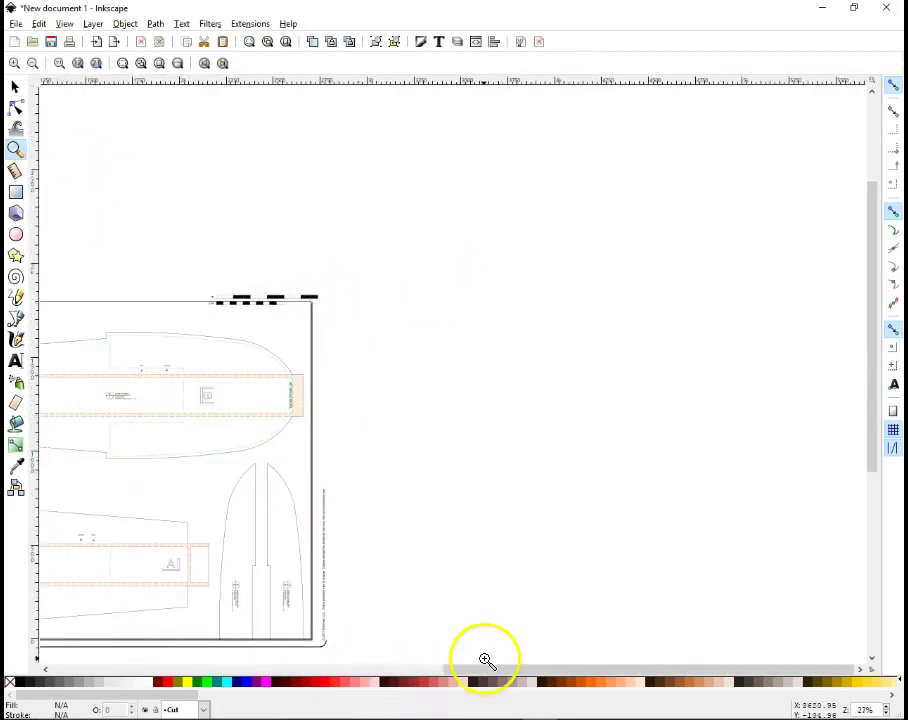
pyautogui.moveTo(493, 672); pyautogui.dragTo(298, 622)
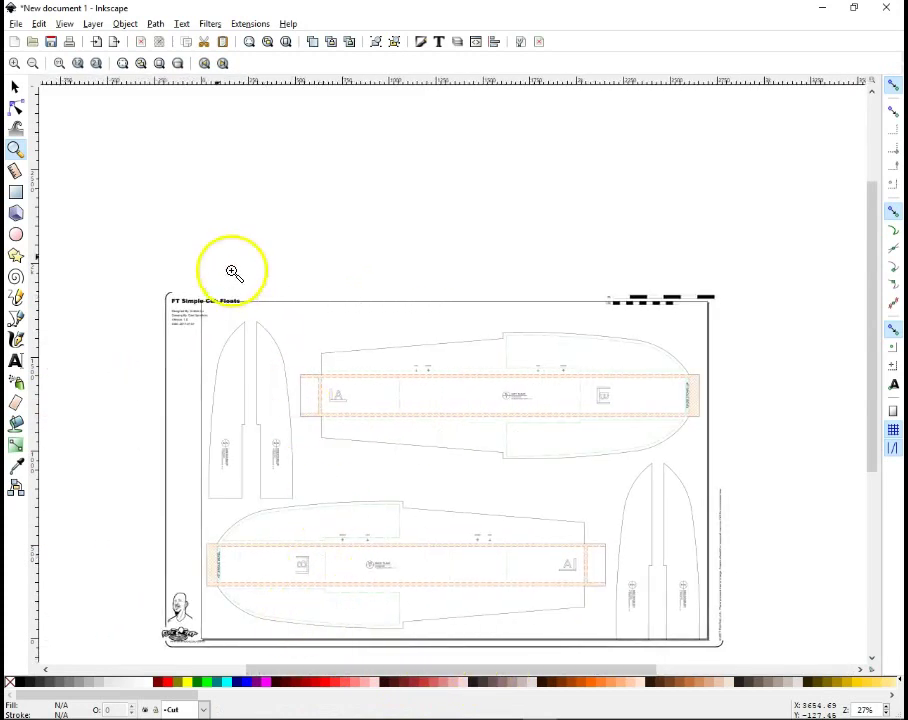
pyautogui.click(16, 88)
pyautogui.moveTo(258, 283); pyautogui.dragTo(214, 340)
pyautogui.press('Delete')
pyautogui.press('Delete')
# - Delete the border's left line and lower-left corner, the face drawing, the Flite Test logo and the website text
pyautogui.click(170, 314)
pyautogui.moveTo(170, 314); pyautogui.dragTo(166, 574)
pyautogui.moveTo(160, 657); pyautogui.dragTo(203, 660)
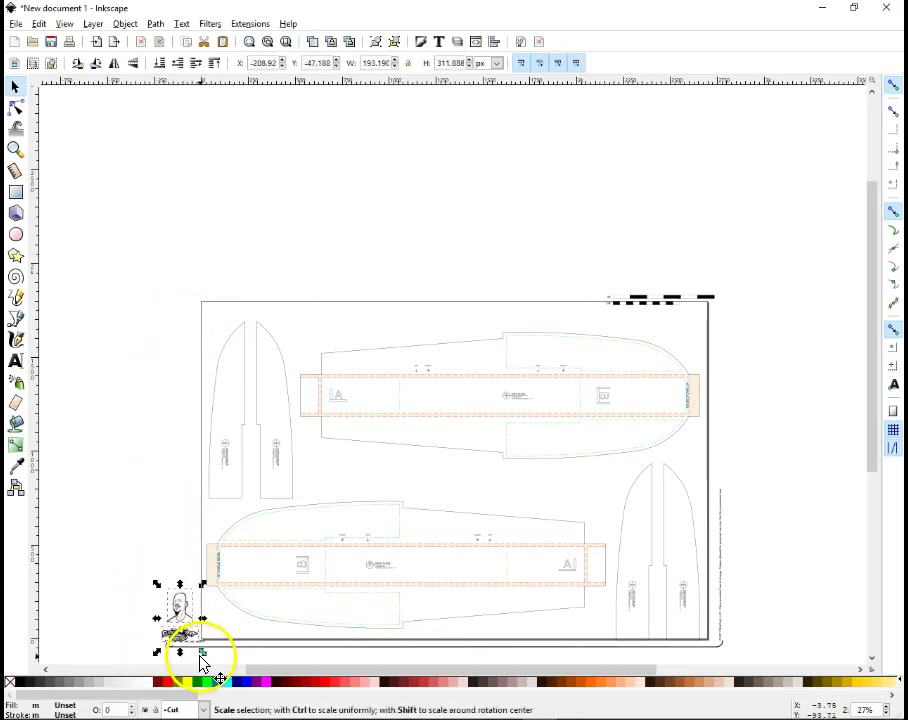
pyautogui.press('Delete')
pyautogui.moveTo(147, 629); pyautogui.dragTo(225, 660)
pyautogui.press('Delete')
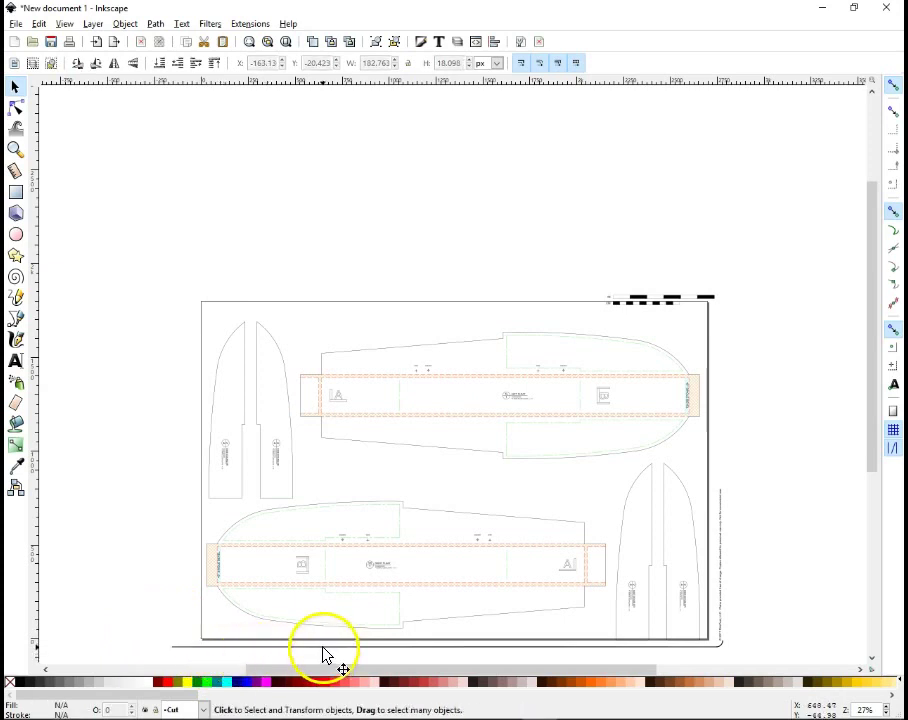
# - Delete the border's bottom line, its lower-right corner and the vertical copyright text
pyautogui.click(323, 648)
pyautogui.press('Delete')
pyautogui.moveTo(725, 653); pyautogui.dragTo(709, 470)
pyautogui.press('Delete')
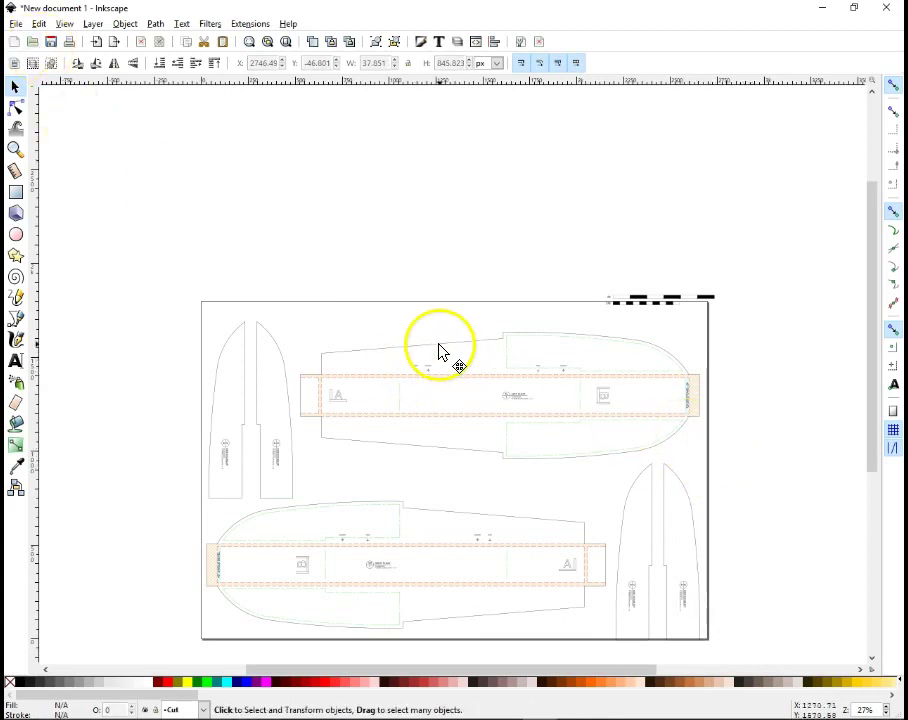
# - Move the group of float parts straight up about 52 px so that it lies fully inside the page
pyautogui.click(439, 352)
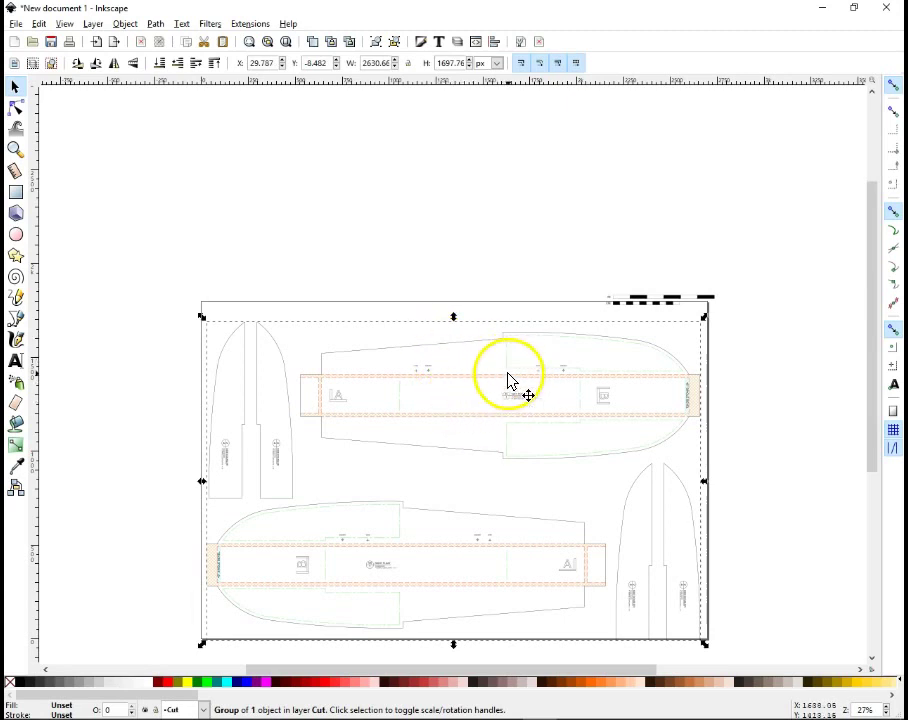
pyautogui.moveTo(507, 380); pyautogui.dragTo(561, 340)
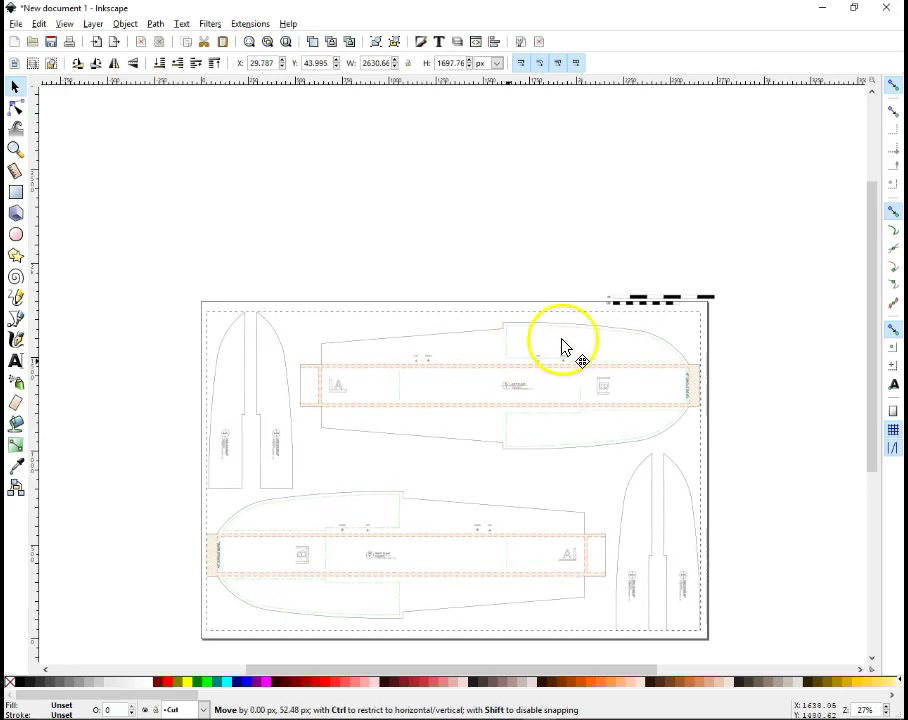
# - Group all pieces of the inch and centimetre scale bars and move the group just above the page's upper edge
pyautogui.click(590, 268)
pyautogui.moveTo(590, 268); pyautogui.dragTo(740, 312)
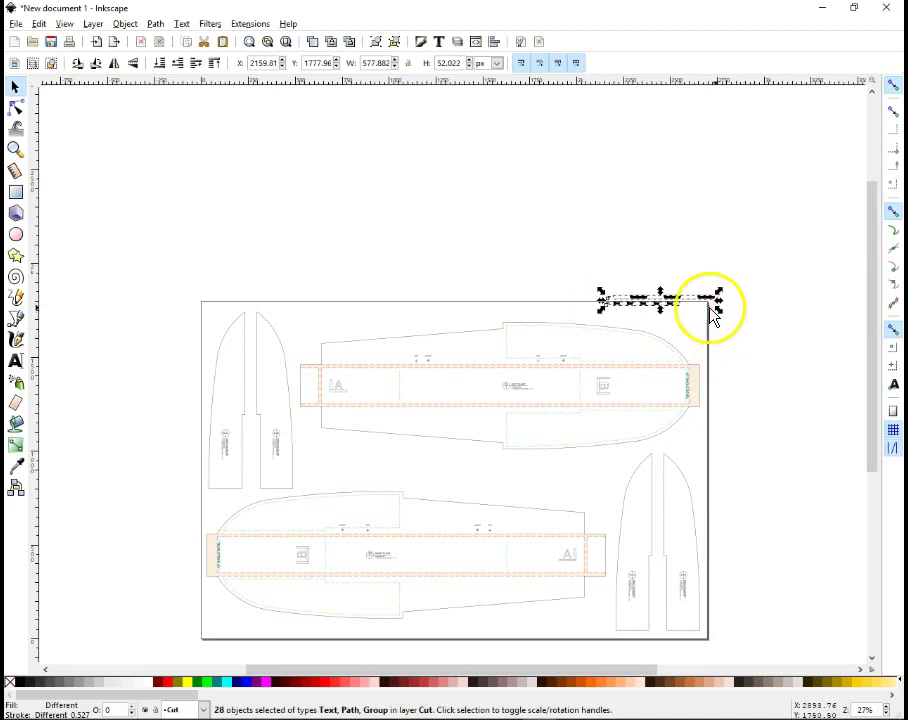
pyautogui.rightClick(630, 304)
pyautogui.click(671, 574)
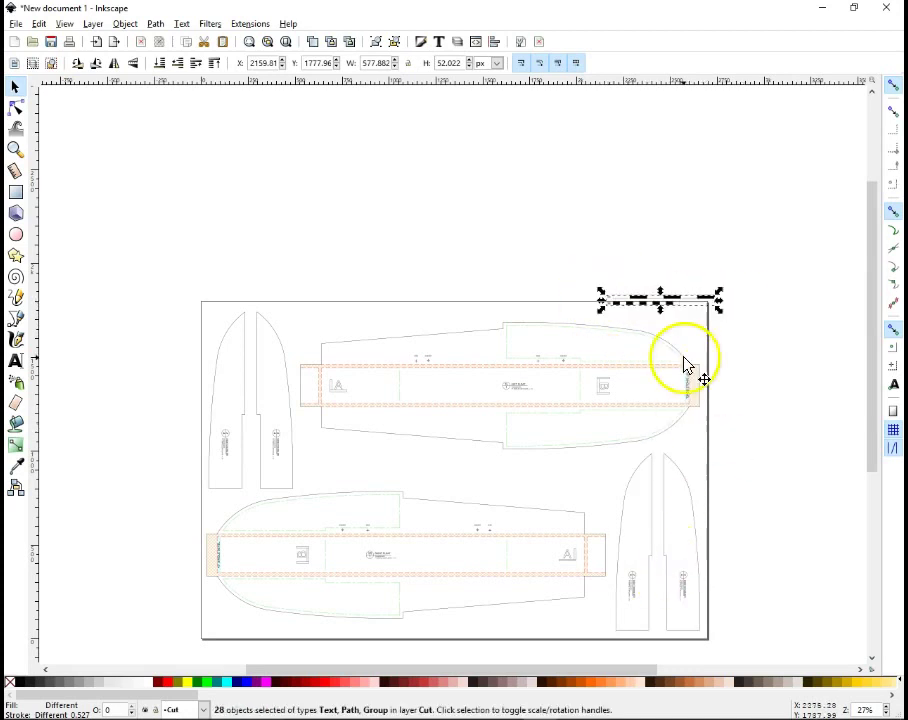
pyautogui.moveTo(639, 302)
pyautogui.mouseDown()
pyautogui.moveTo(613, 296)
pyautogui.moveTo(610, 285)
pyautogui.moveTo(626, 296)
pyautogui.mouseUp()
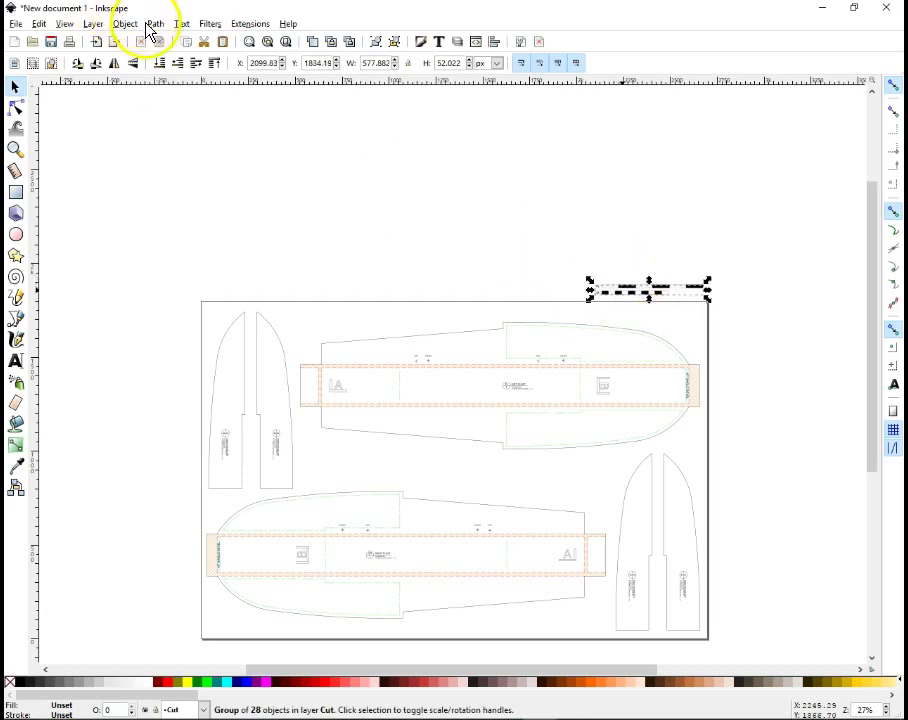
pyautogui.click(125, 24)
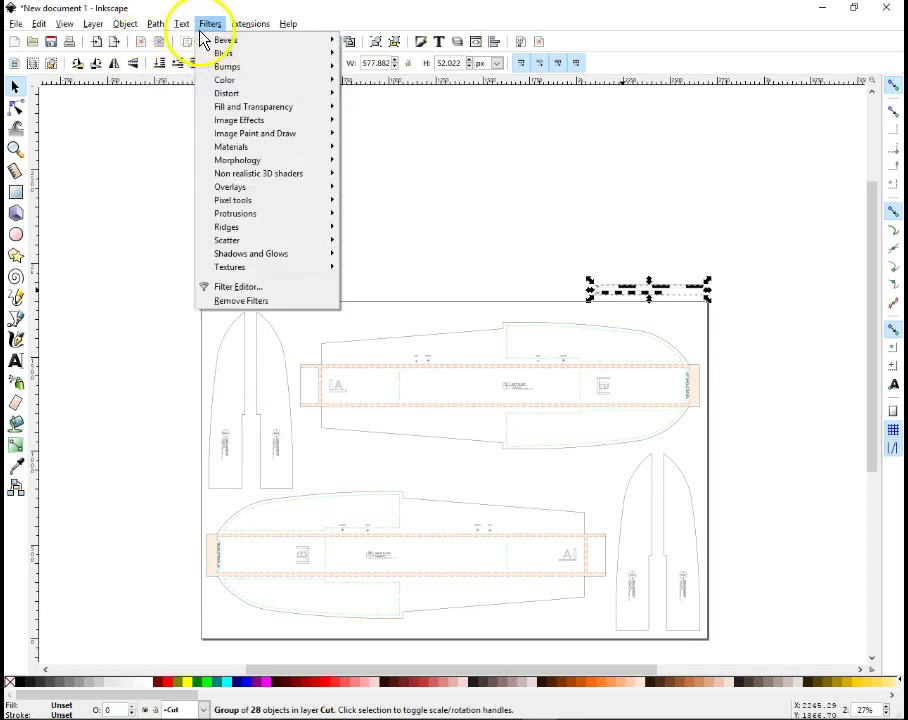
pyautogui.moveTo(226, 31)
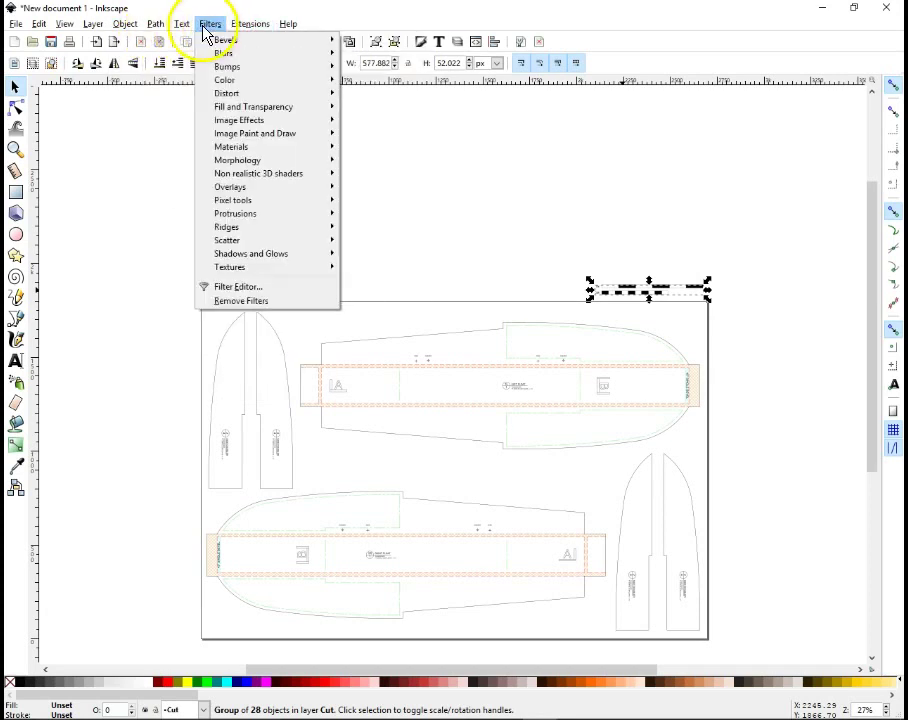
pyautogui.moveTo(182, 34)
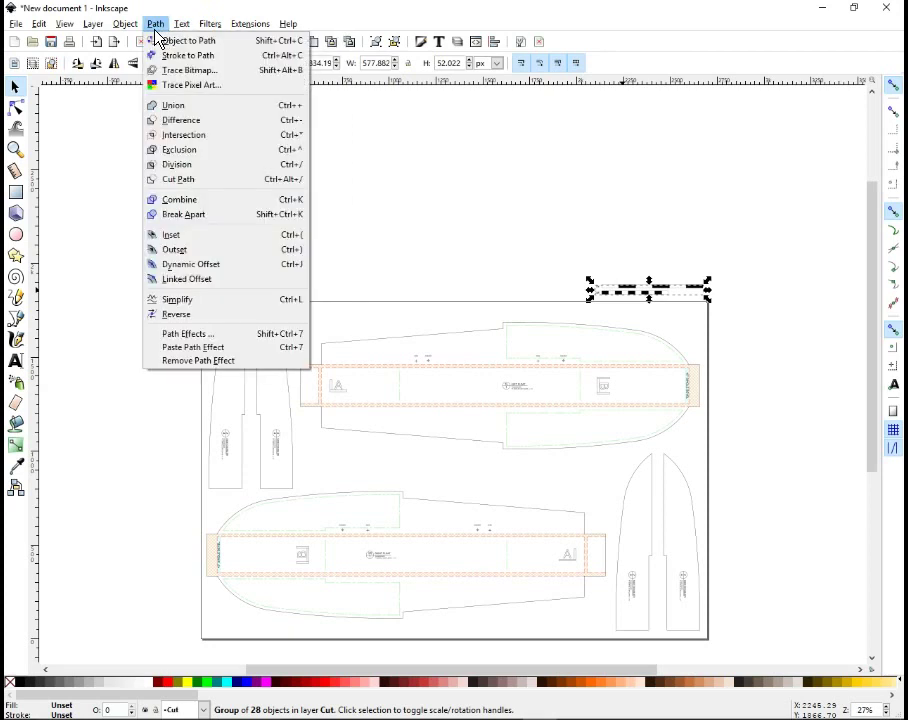
pyautogui.click(125, 30)
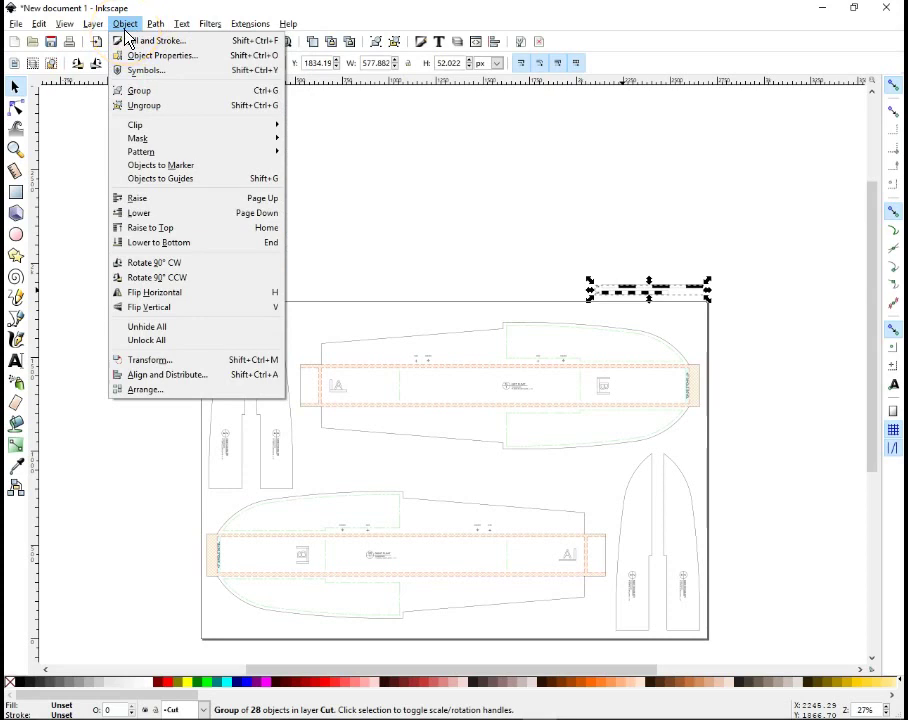
pyautogui.click(189, 91)
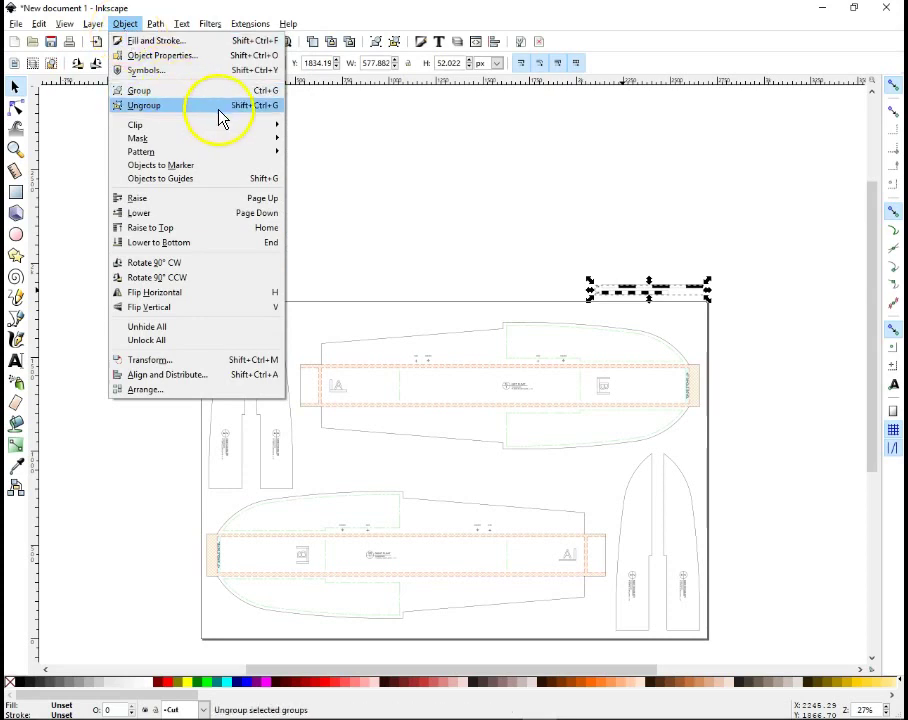
pyautogui.click(222, 100)
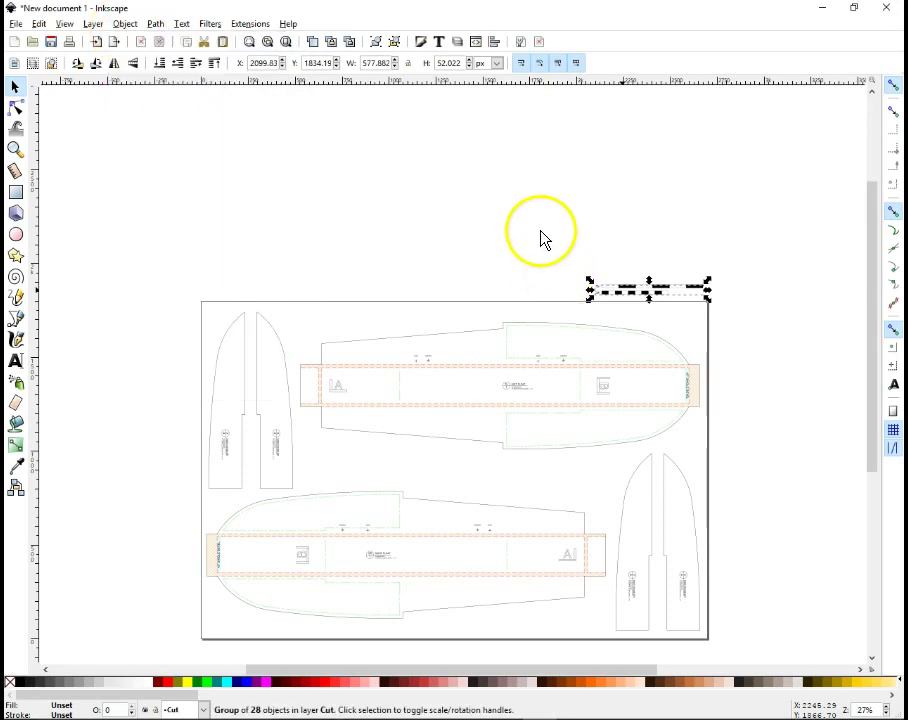
# - Ungroup the outer group that holds all the float parts on the page
pyautogui.click(400, 314)
pyautogui.moveTo(872, 282); pyautogui.dragTo(868, 336)
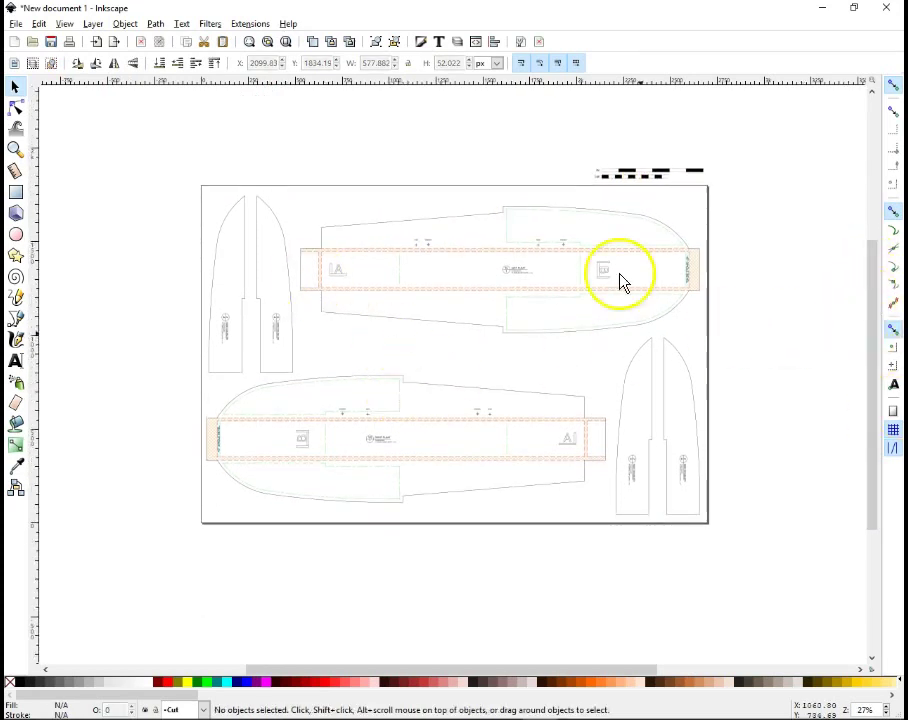
pyautogui.click(434, 330)
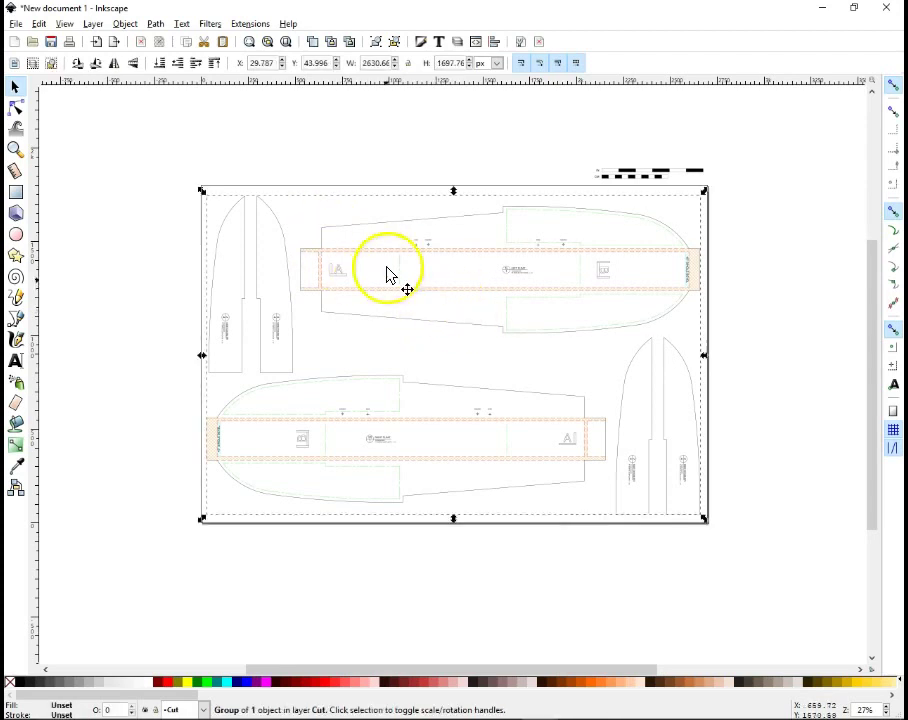
pyautogui.rightClick(397, 303)
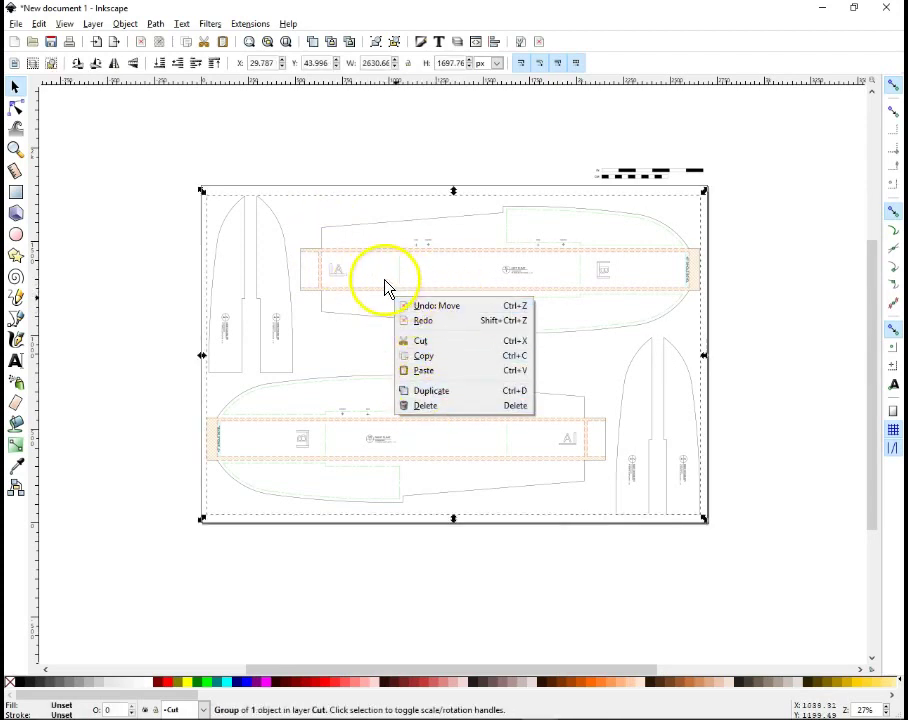
pyautogui.press('Escape')
pyautogui.click(158, 290)
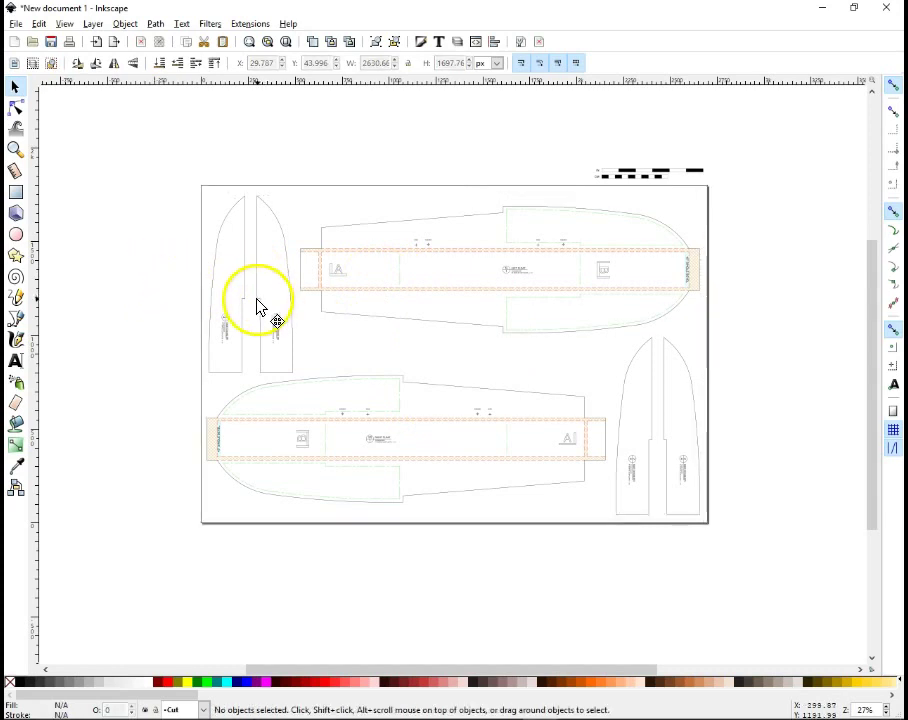
pyautogui.click(257, 300)
pyautogui.rightClick(257, 294)
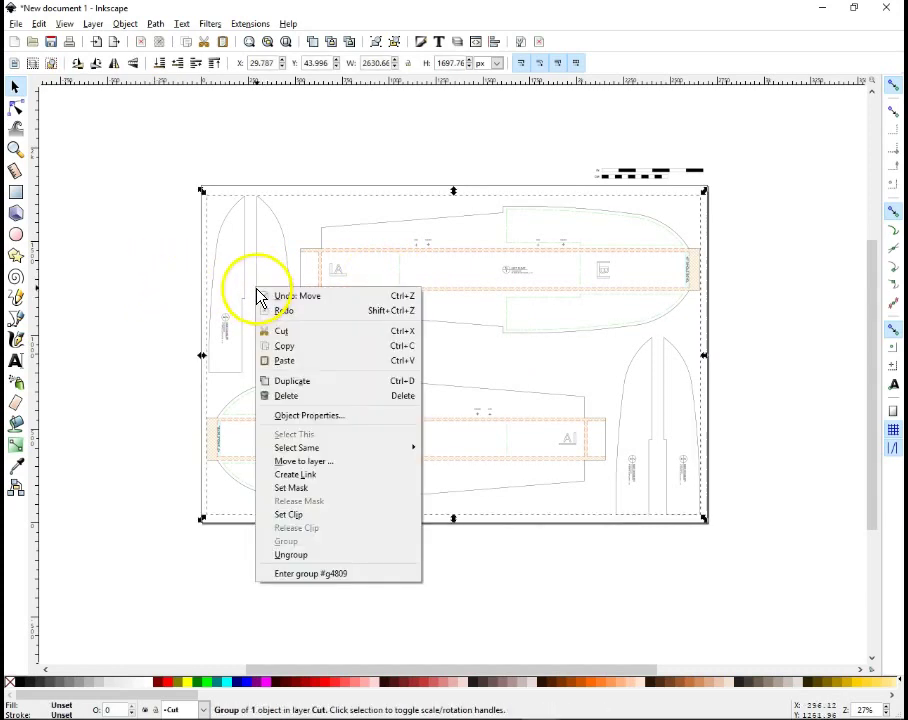
pyautogui.click(305, 558)
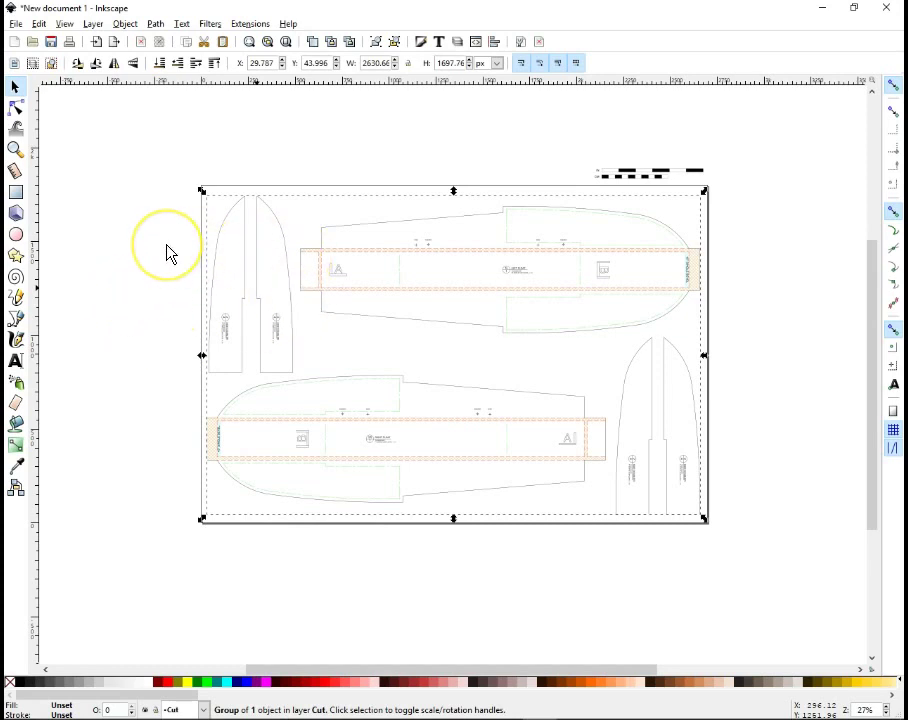
# - Ungroup the remaining clipped inner group so the float parts become separate paths
pyautogui.click(247, 310)
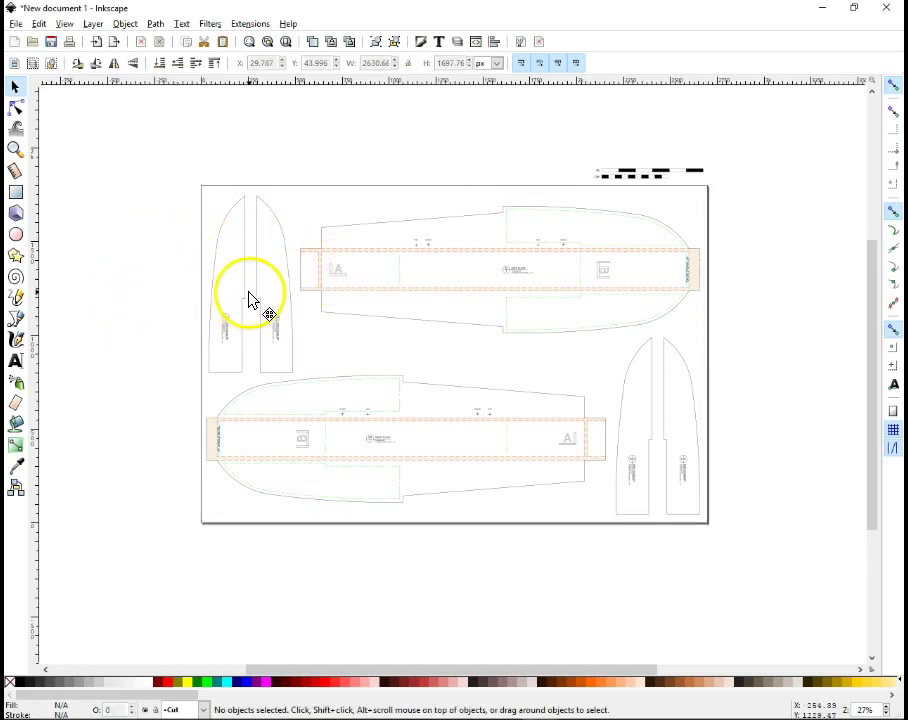
pyautogui.click(250, 300)
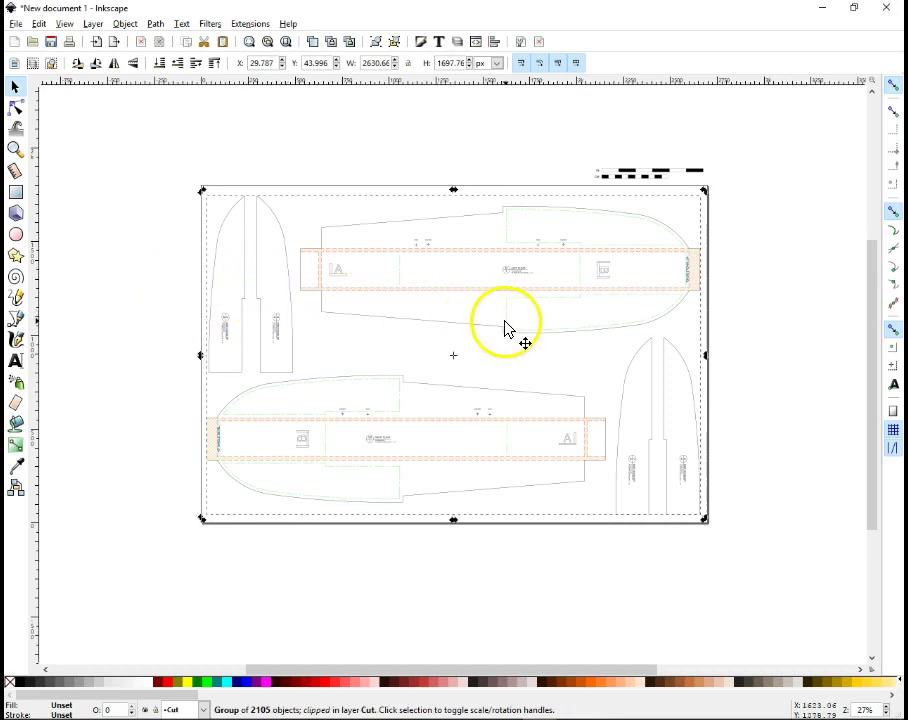
pyautogui.rightClick(350, 274)
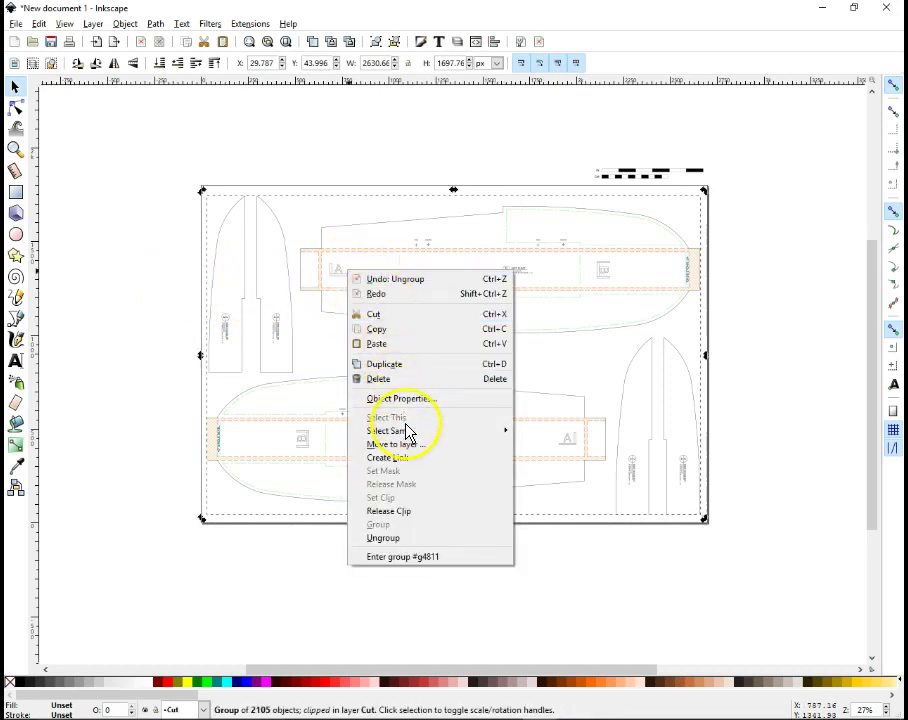
pyautogui.click(409, 541)
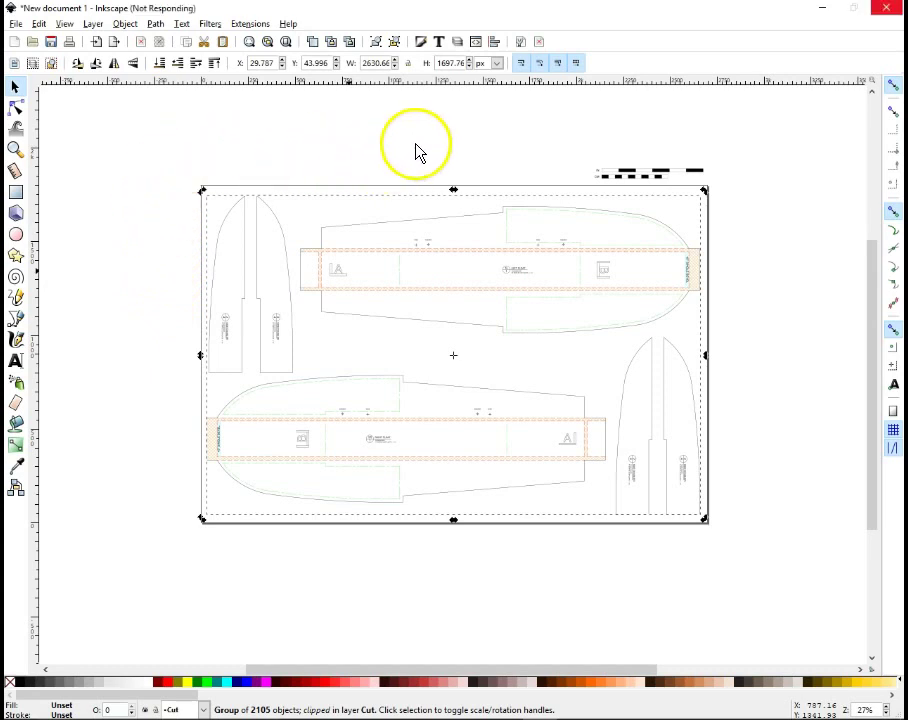
pyautogui.click(776, 357)
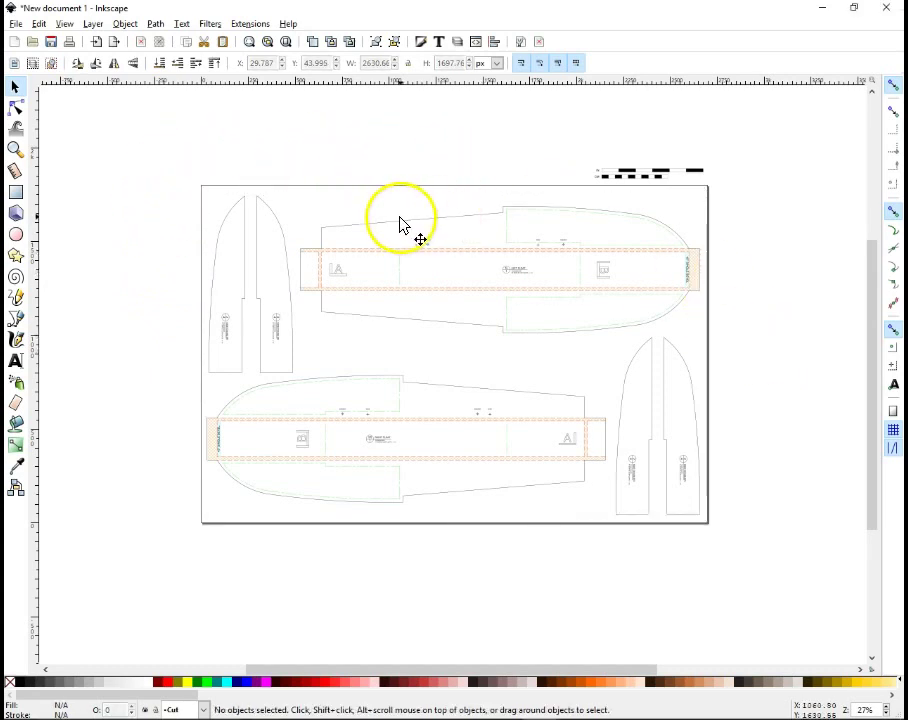
# - Check that individual outlines and fold lines of the upper float and the narrow side part can be selected separately
pyautogui.click(401, 229)
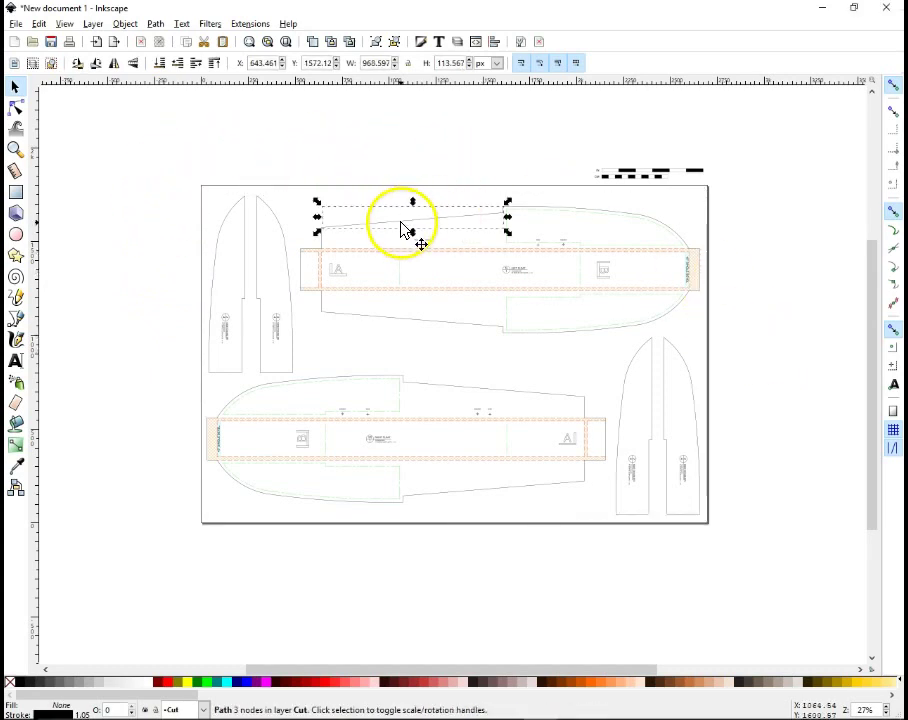
pyautogui.click(529, 213)
pyautogui.click(529, 213)
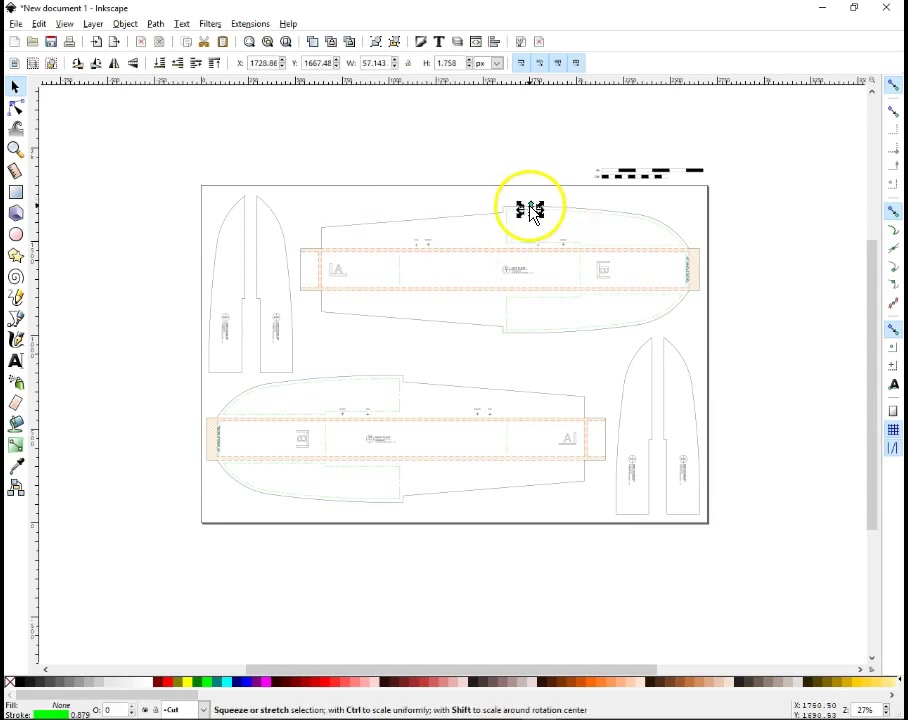
pyautogui.click(580, 215)
pyautogui.click(585, 217)
pyautogui.click(521, 330)
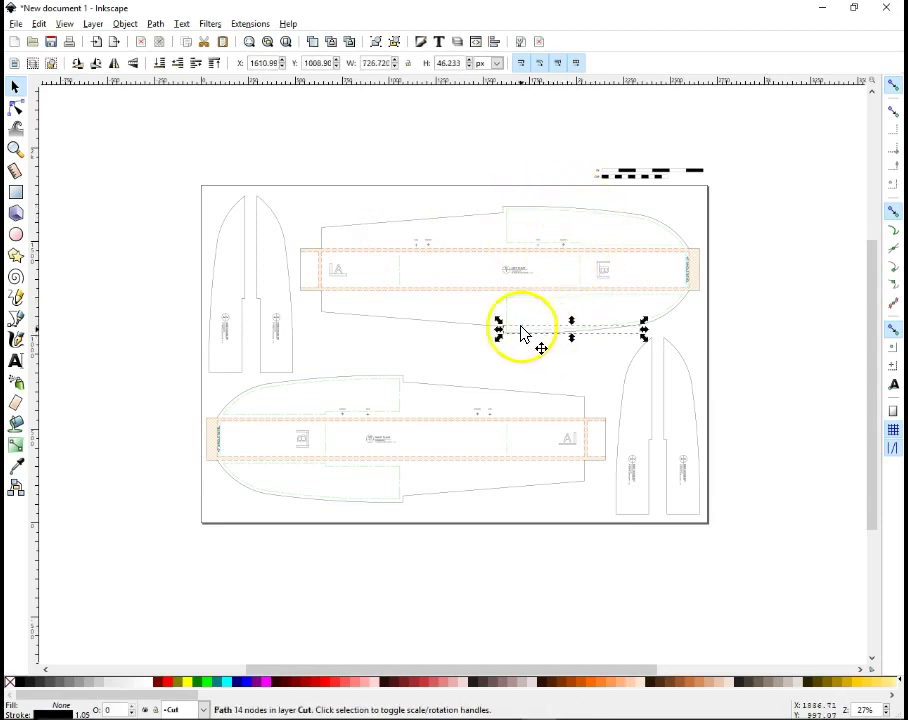
pyautogui.click(448, 326)
pyautogui.click(444, 333)
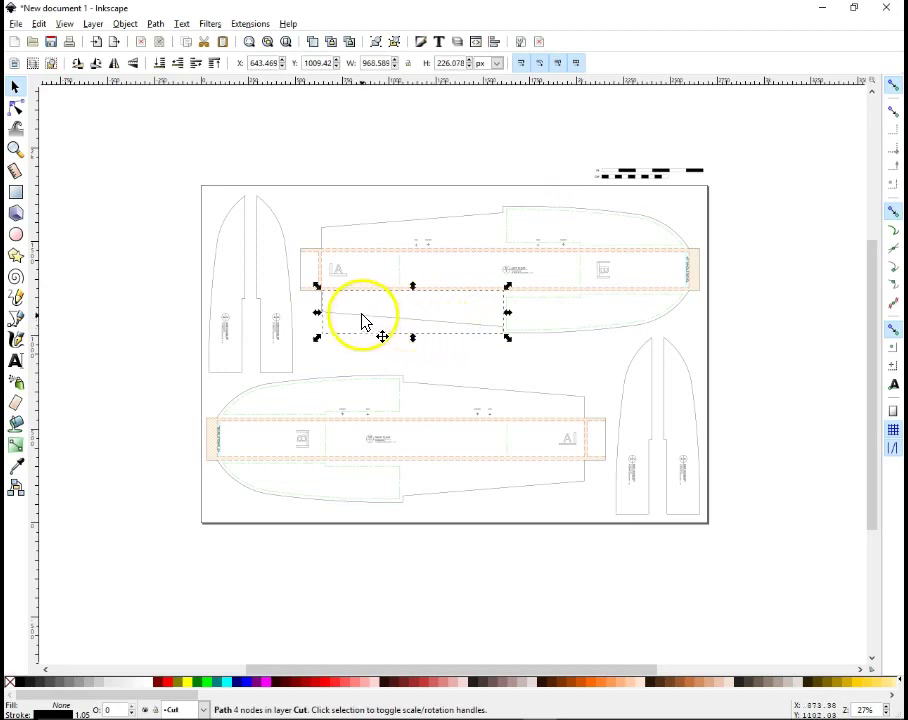
pyautogui.click(290, 282)
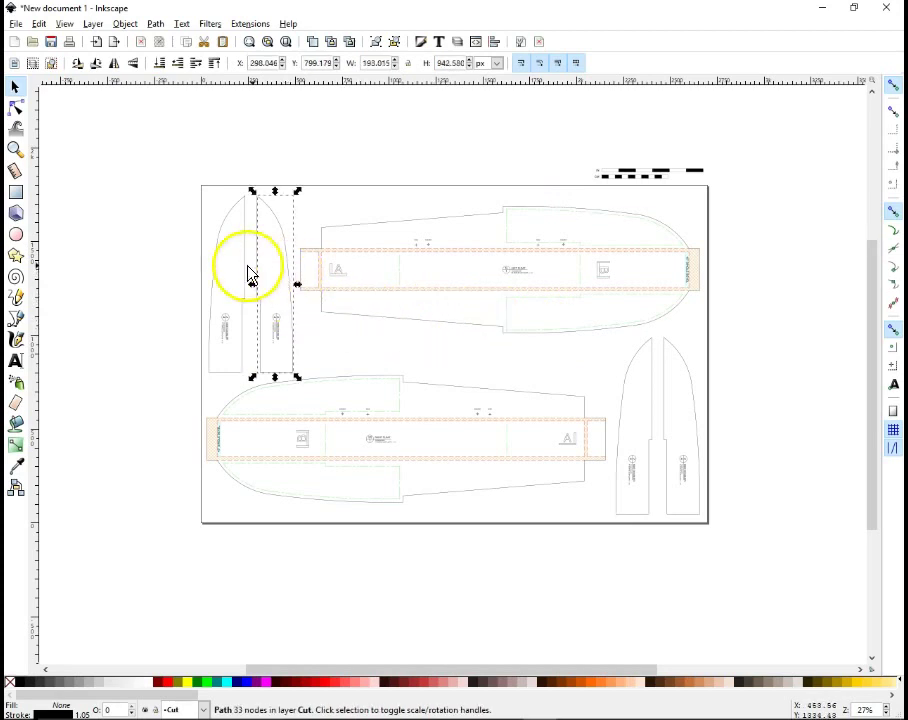
pyautogui.click(156, 306)
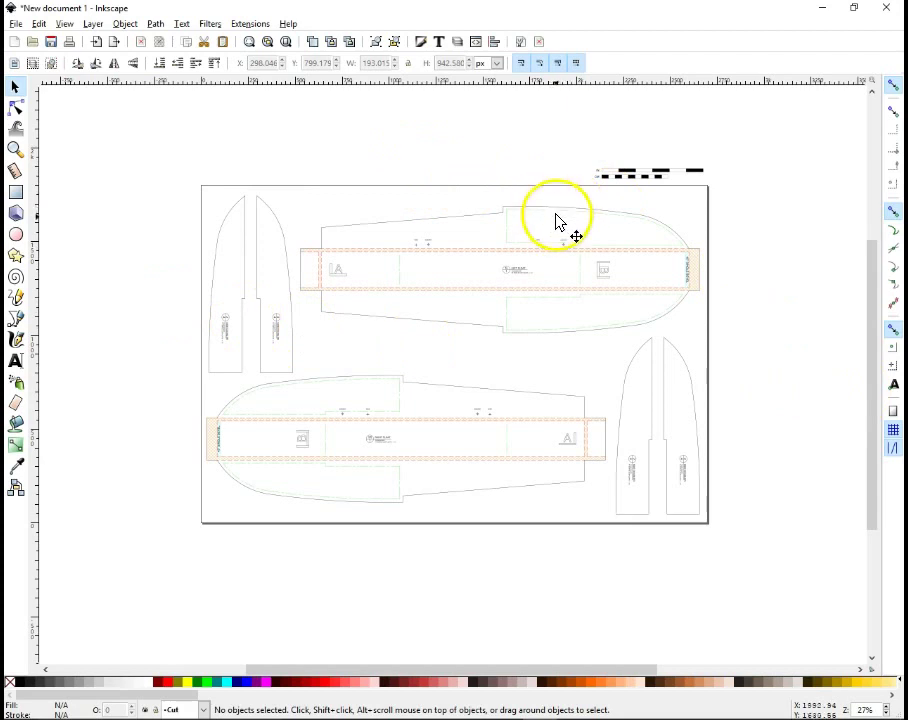
# - Save the drawing as Inkscape SVG floats_1 in the ft cub folder inside cnc stuff, replacing the existing file
pyautogui.click(20, 26)
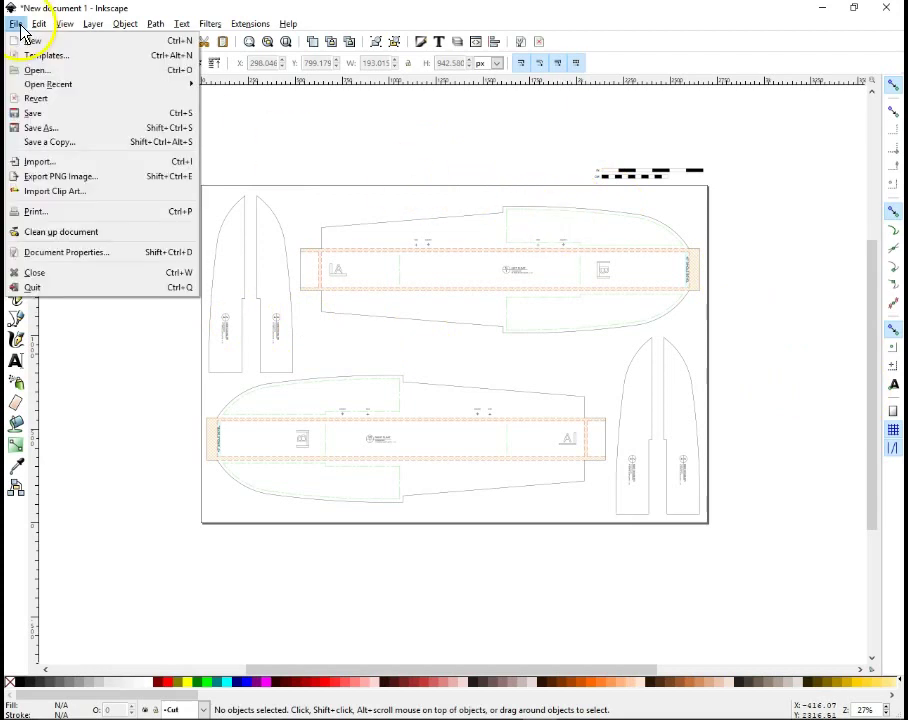
pyautogui.click(58, 128)
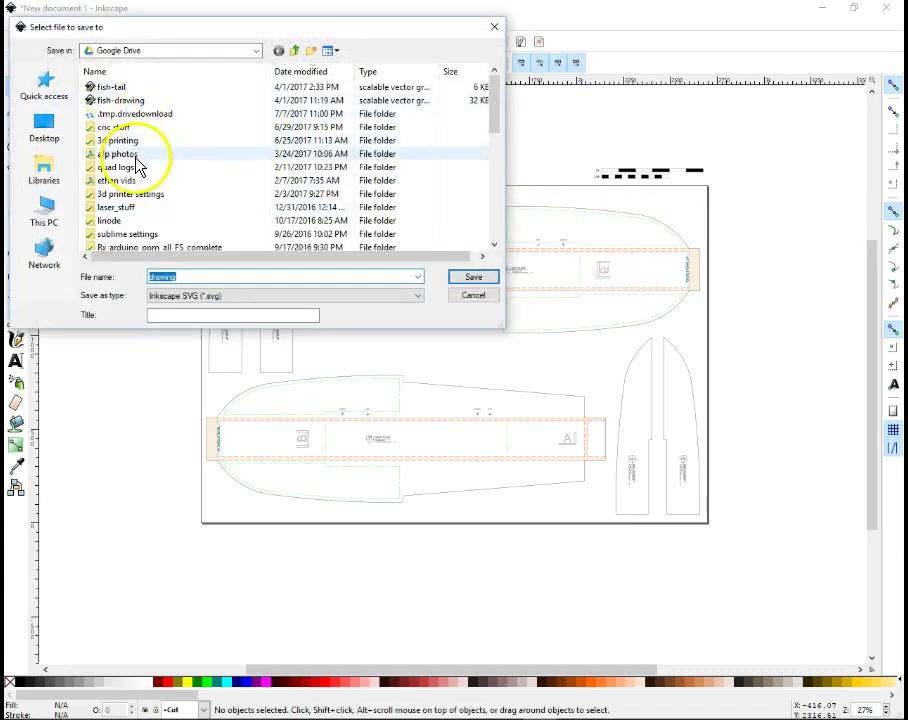
pyautogui.doubleClick(118, 127)
pyautogui.doubleClick(105, 89)
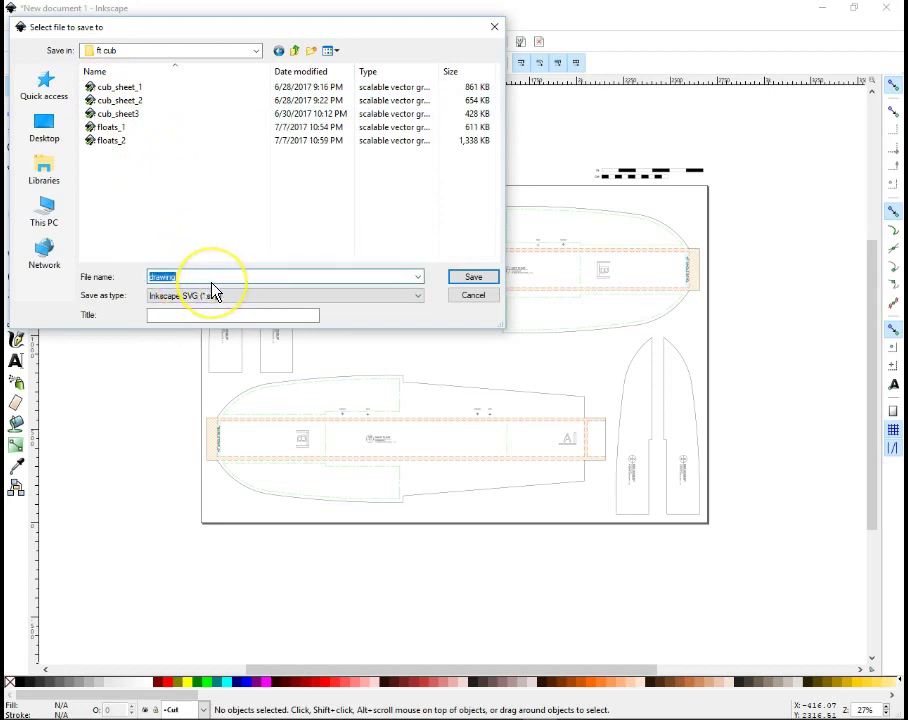
pyautogui.write('f')
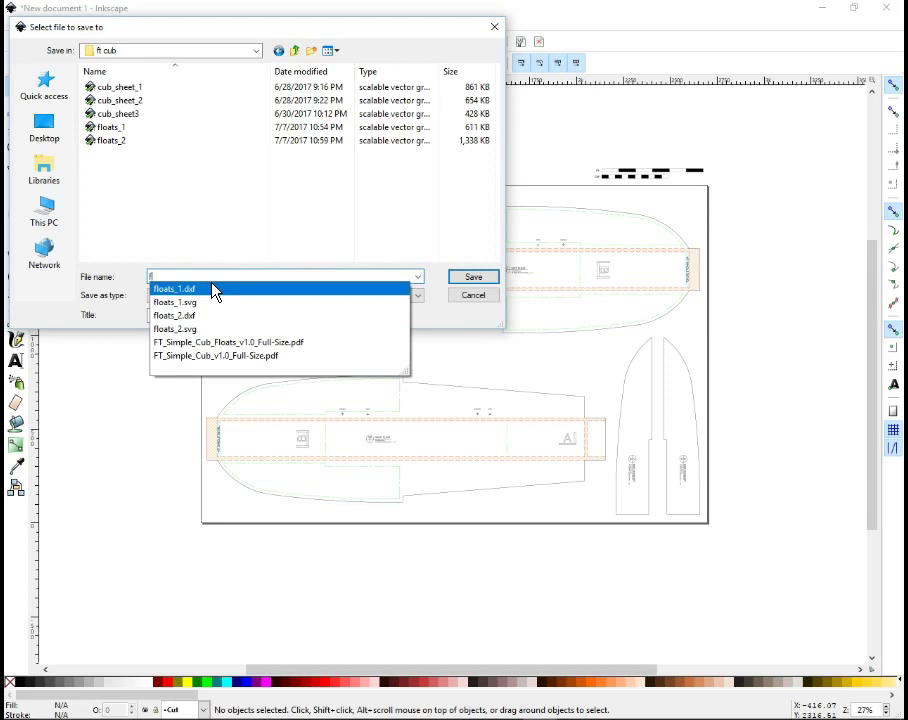
pyautogui.write('loats_1')
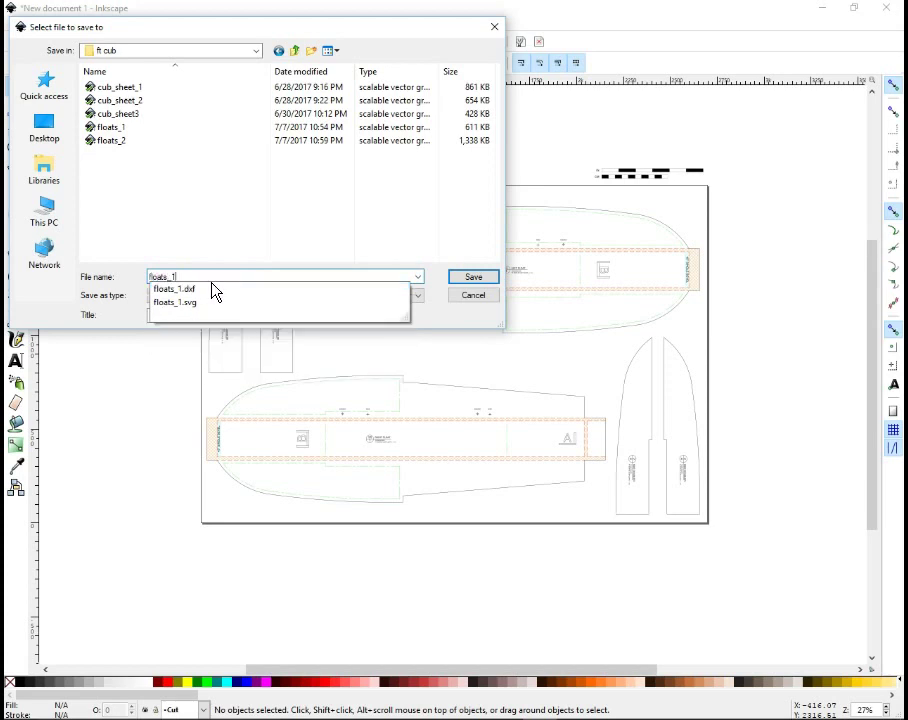
pyautogui.click(490, 280)
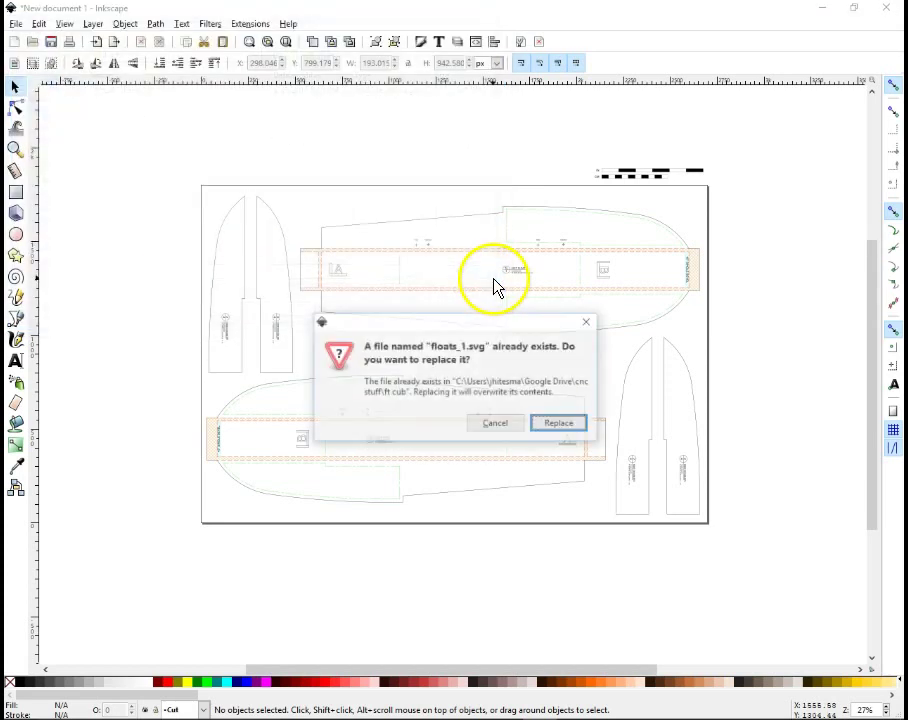
pyautogui.click(555, 428)
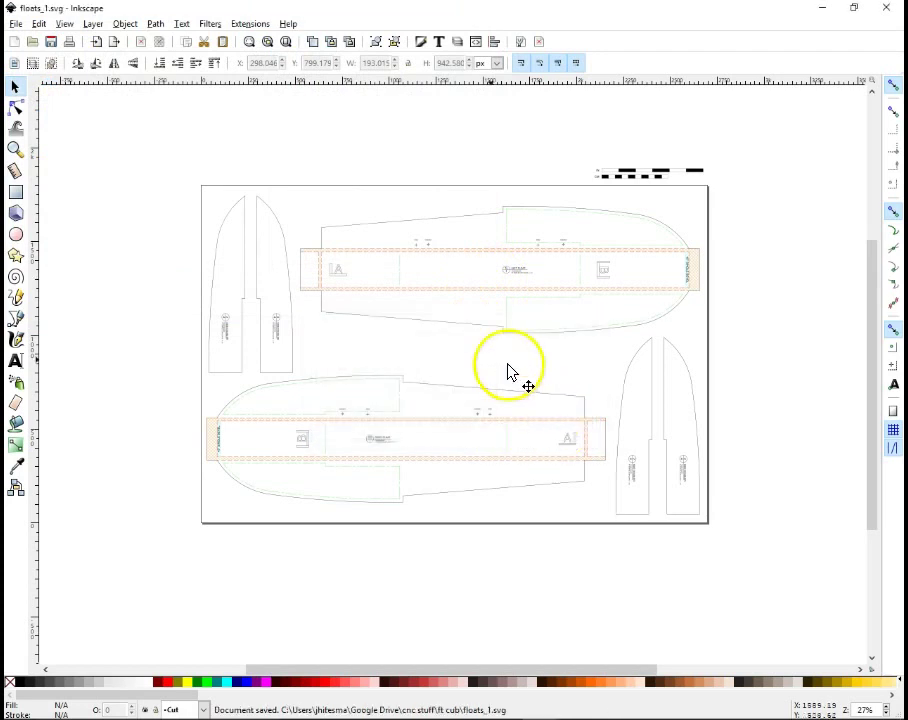
pyautogui.click(16, 23)
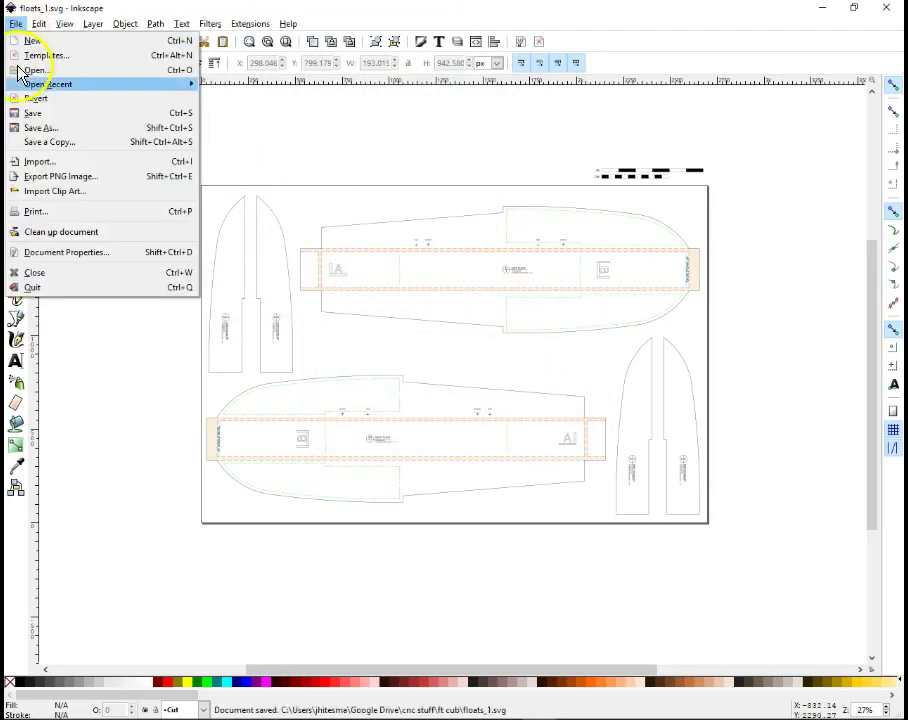
pyautogui.click(74, 157)
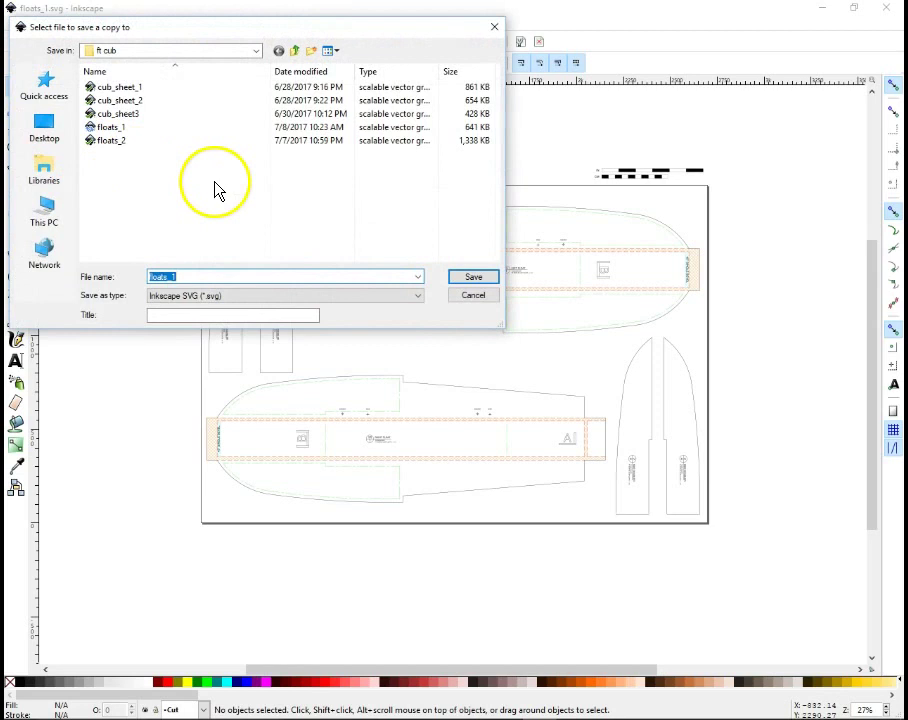
pyautogui.click(490, 297)
# - Save the drawing as floats_1 in Desktop Cutting Plotter (AutoCAD DXF R14) format with base unit mm, replacing the existing file
pyautogui.click(16, 25)
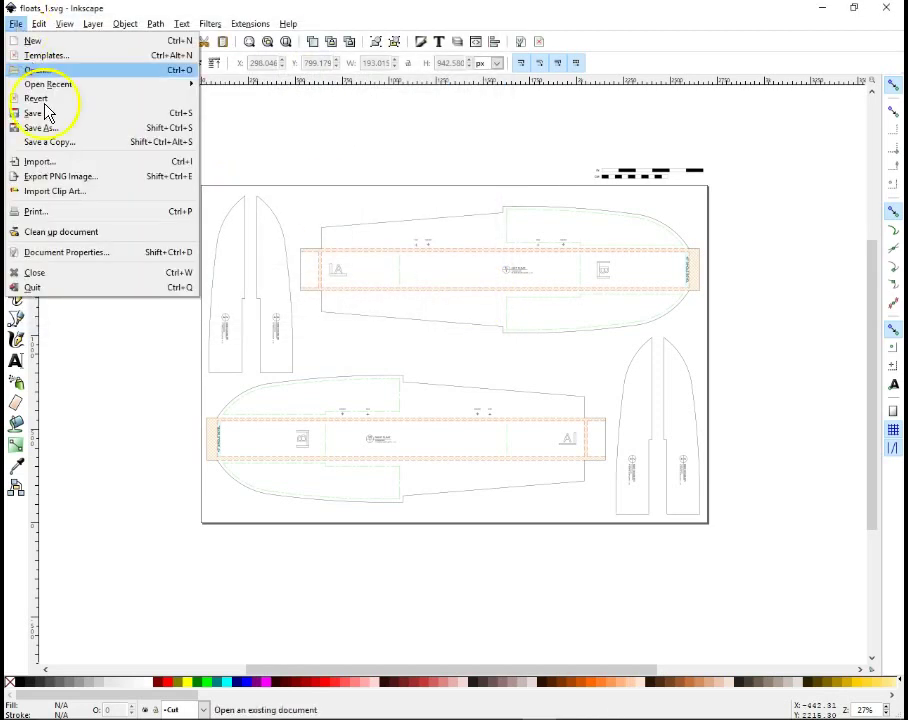
pyautogui.click(57, 128)
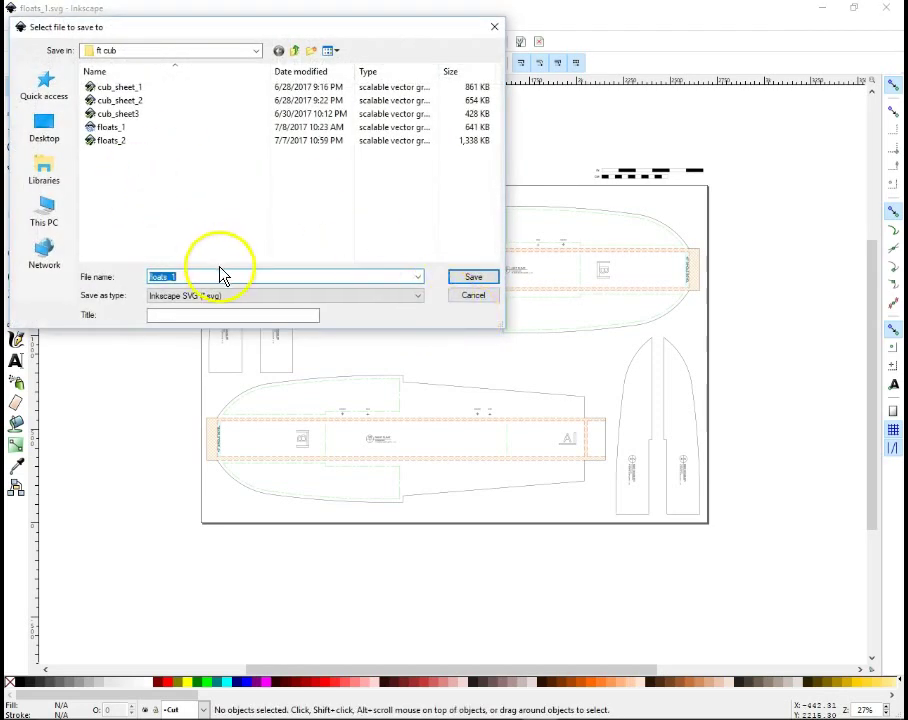
pyautogui.click(257, 296)
pyautogui.click(316, 447)
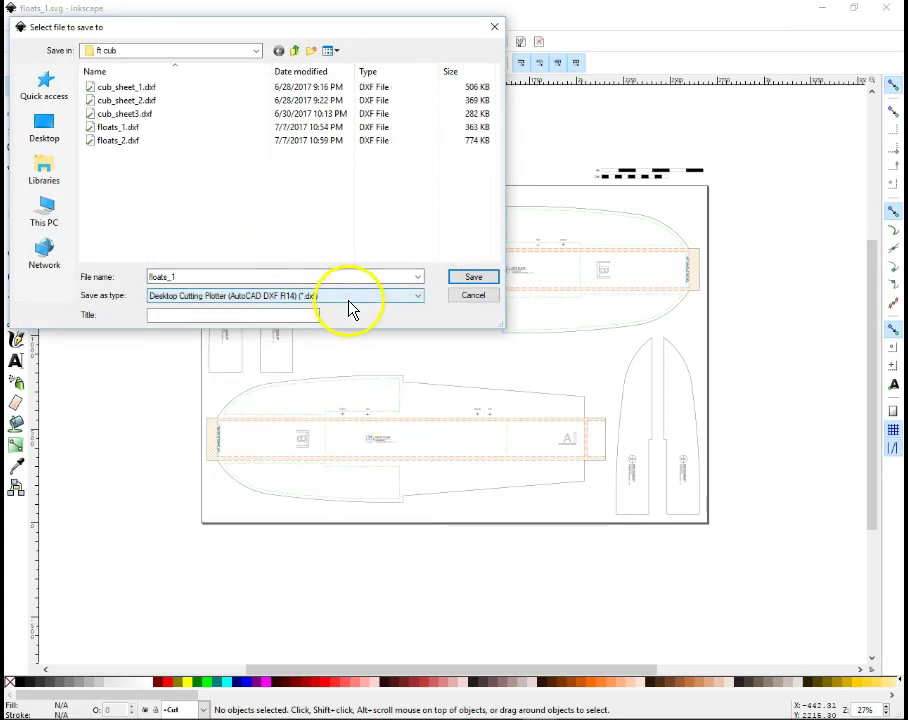
pyautogui.click(472, 281)
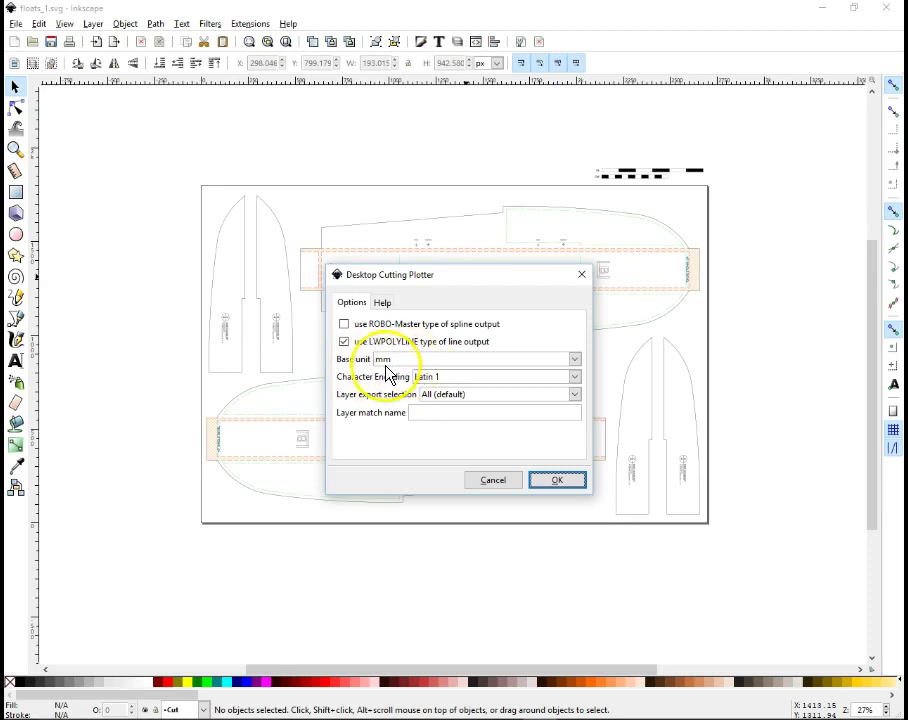
pyautogui.click(556, 482)
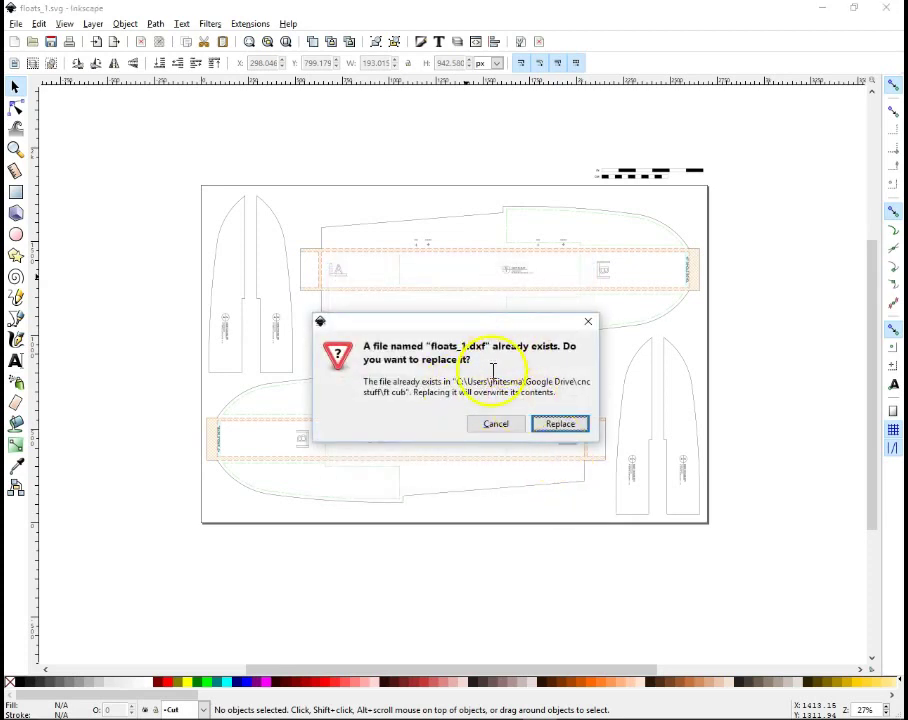
pyautogui.click(556, 425)
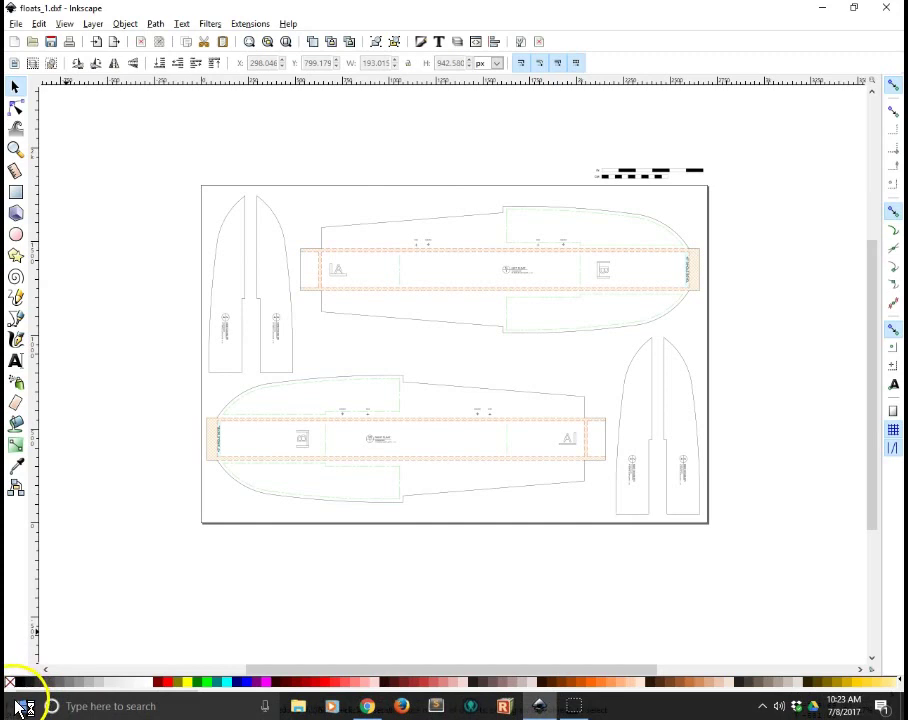
# - Launch Estlcam and select the 3 mm end mill in the tool list
pyautogui.click(20, 706)
pyautogui.click(134, 428)
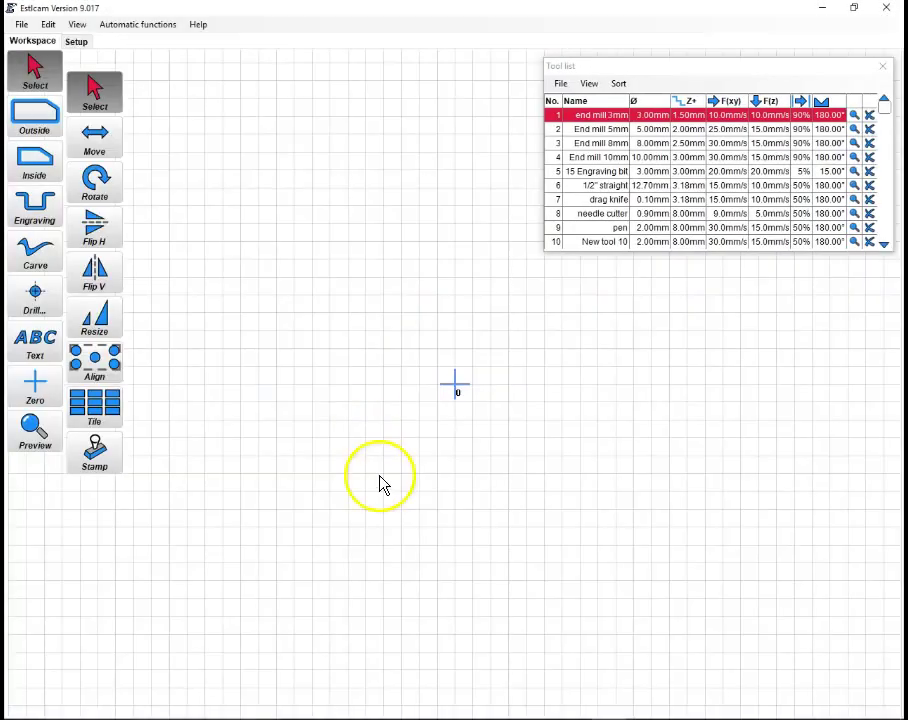
pyautogui.moveTo(553, 334); pyautogui.dragTo(431, 396)
pyautogui.moveTo(525, 326); pyautogui.dragTo(322, 428)
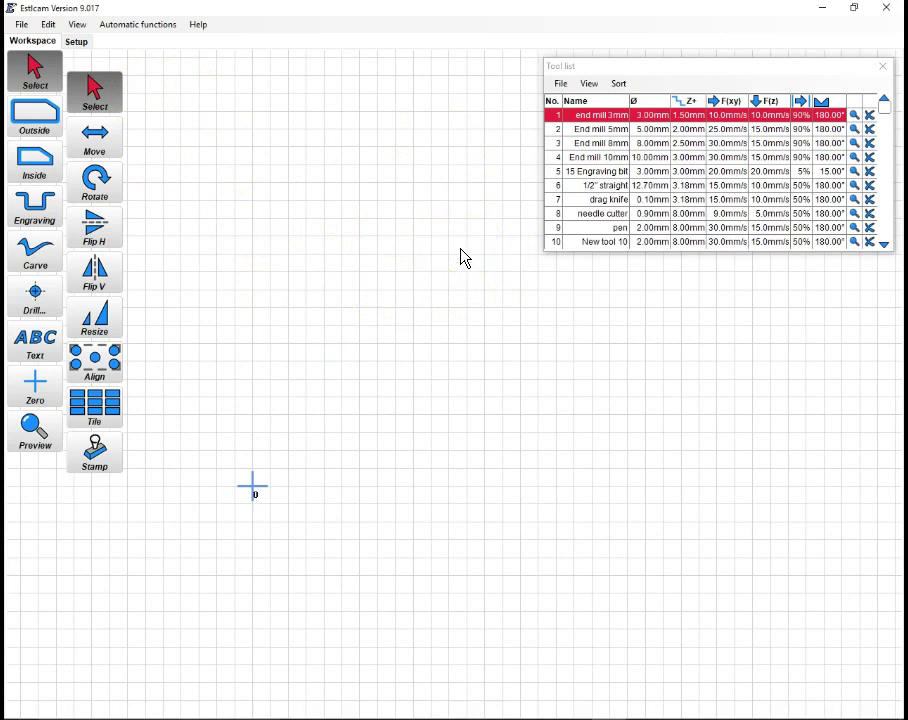
pyautogui.click(683, 116)
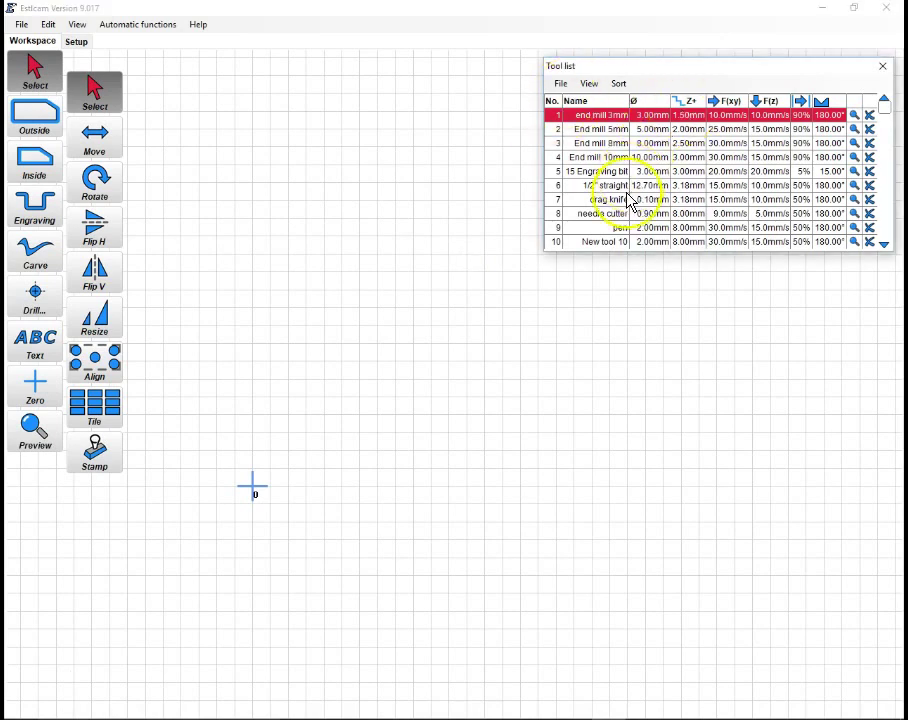
# - Examine the needle cutter's diameter, depth per pass, and XY and Z feed rates in the tool list
pyautogui.doubleClick(605, 213)
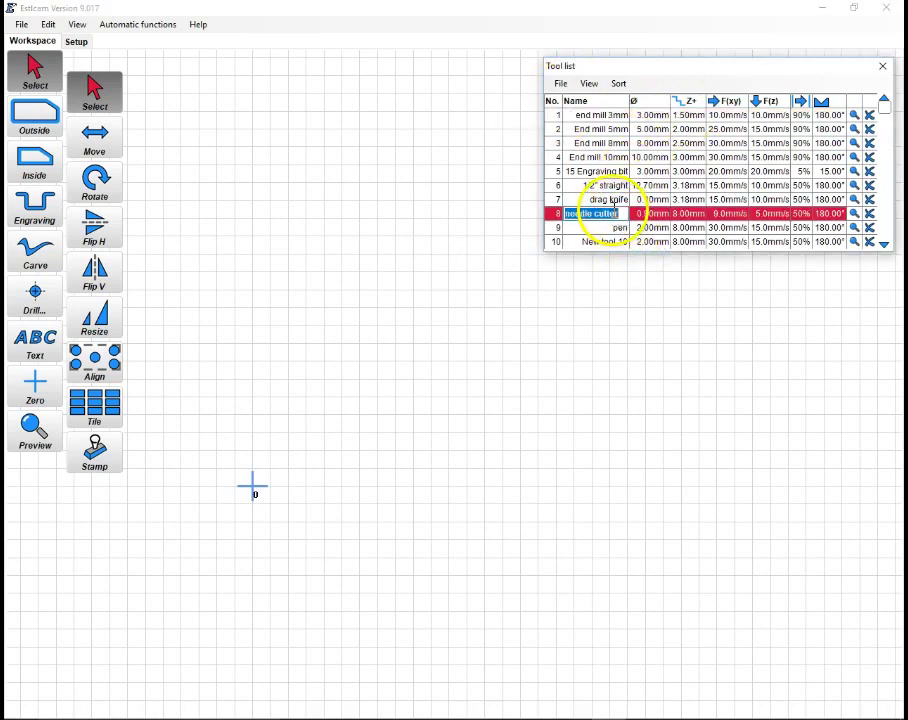
pyautogui.doubleClick(652, 214)
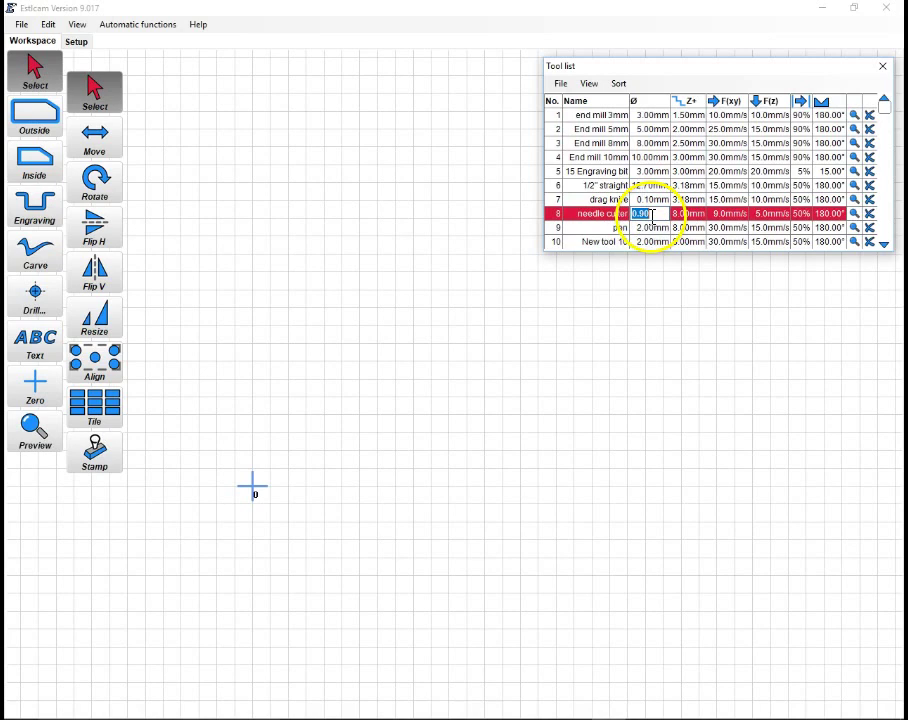
pyautogui.click(647, 106)
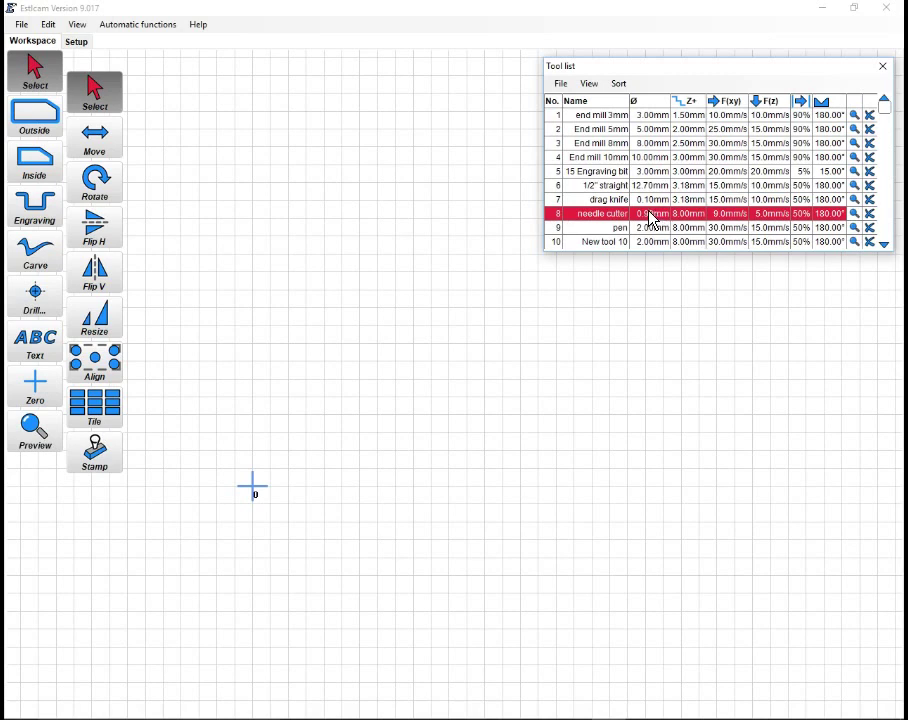
pyautogui.moveTo(651, 217); pyautogui.dragTo(699, 224)
pyautogui.moveTo(699, 224)
pyautogui.mouseDown()
pyautogui.moveTo(685, 196)
pyautogui.moveTo(540, 171)
pyautogui.moveTo(714, 208)
pyautogui.moveTo(692, 222)
pyautogui.mouseUp()
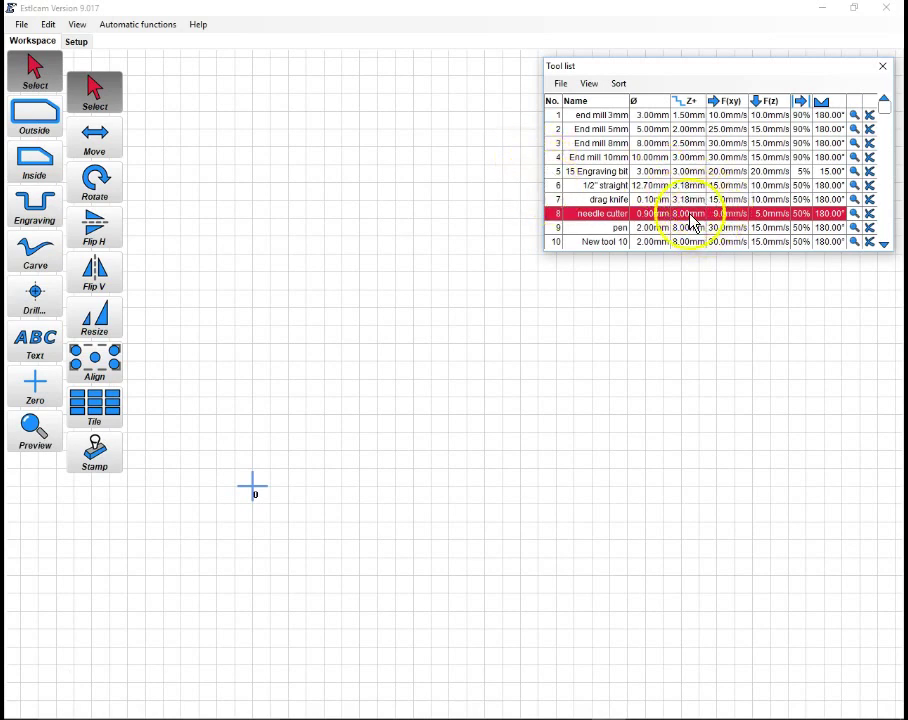
pyautogui.click(677, 226)
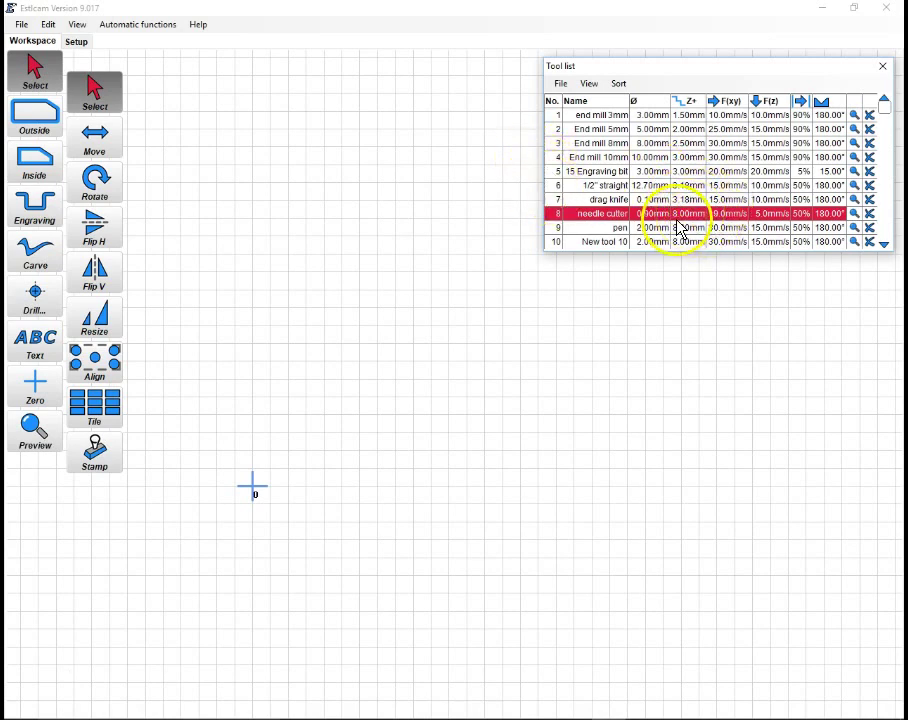
pyautogui.click(698, 222)
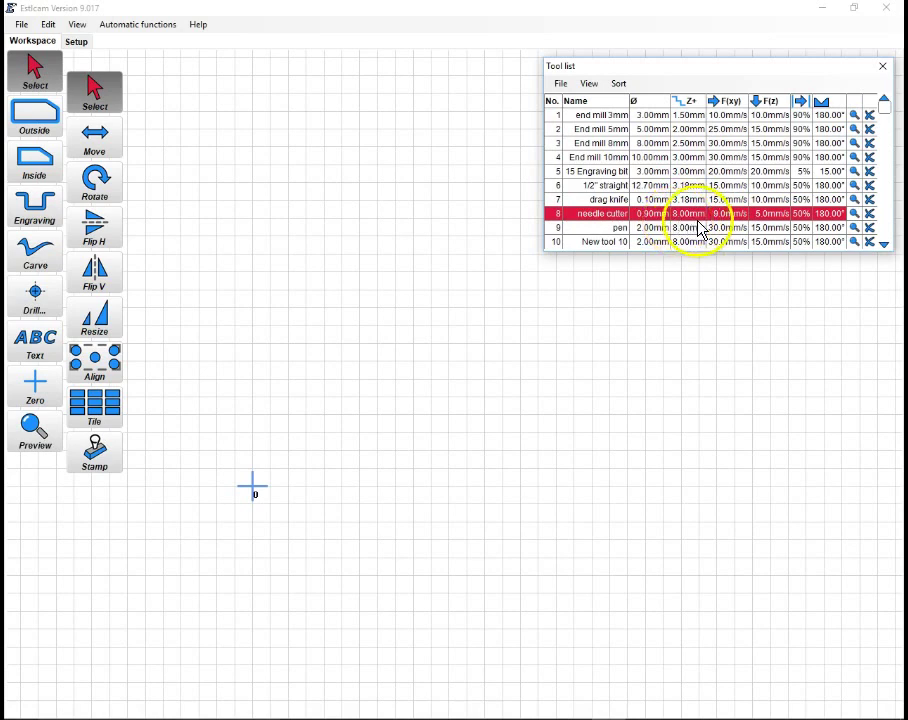
pyautogui.moveTo(700, 228); pyautogui.dragTo(735, 220)
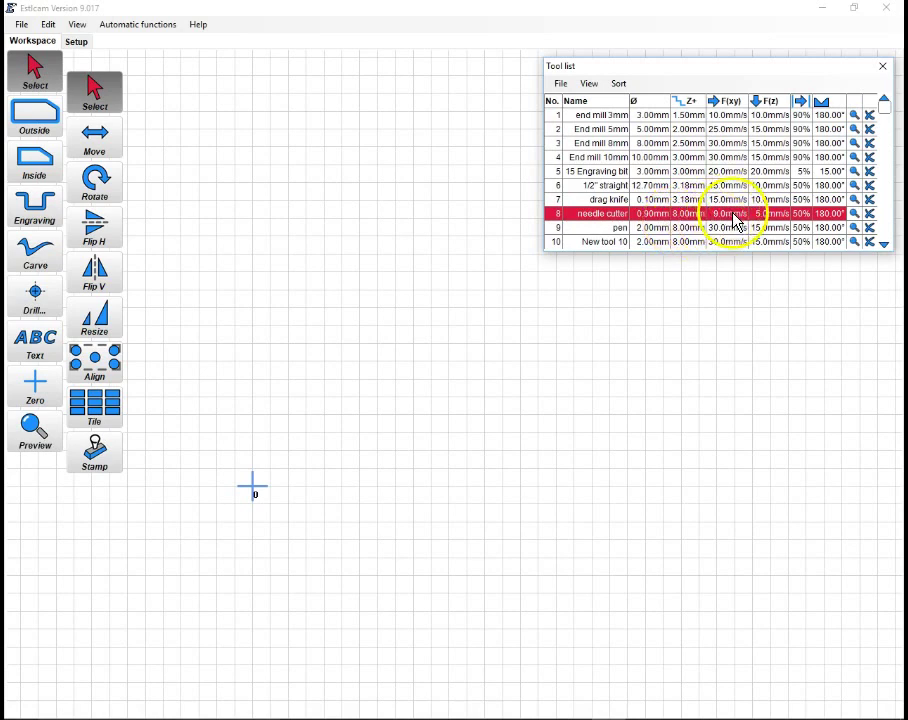
pyautogui.press('Return')
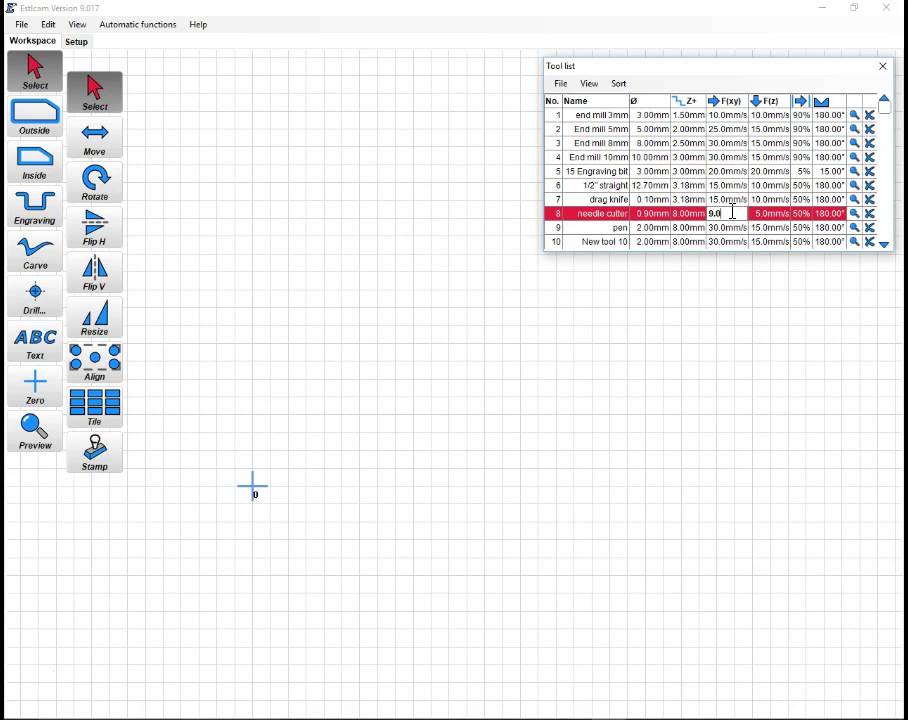
pyautogui.click(772, 214)
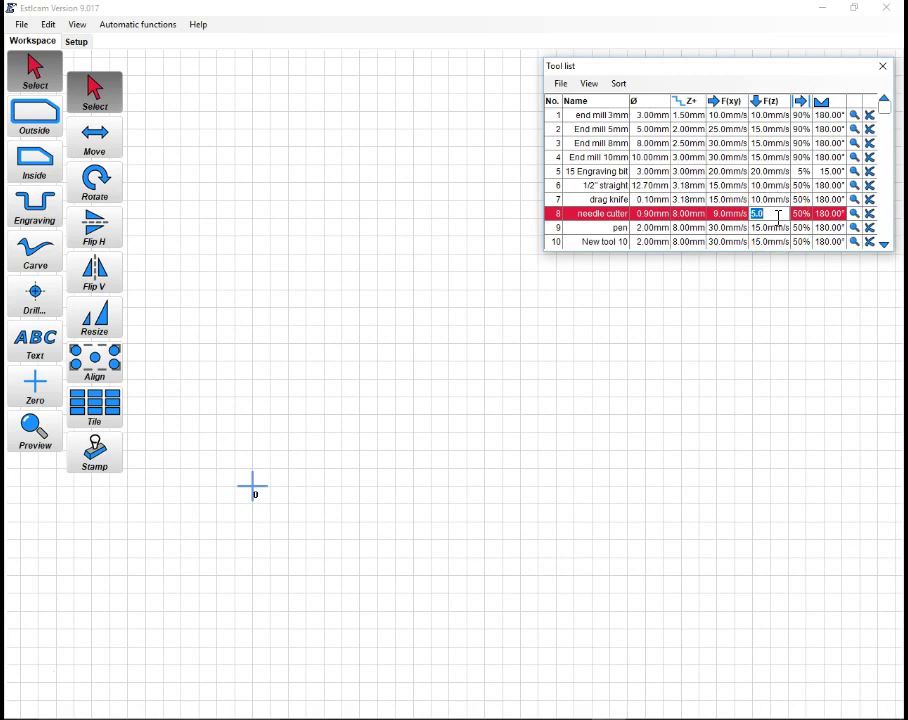
pyautogui.click(800, 217)
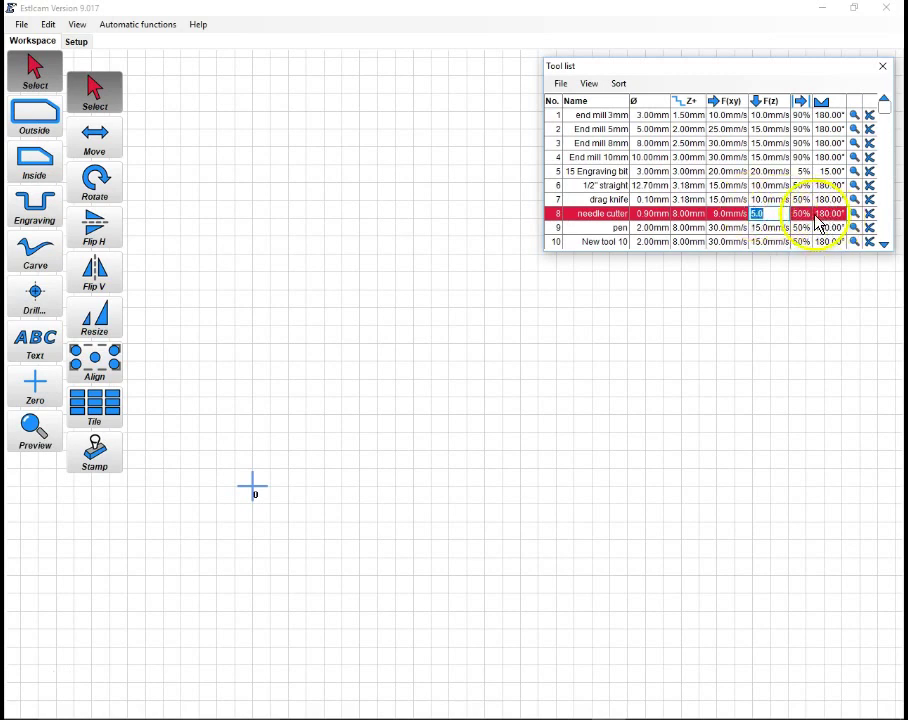
pyautogui.click(382, 272)
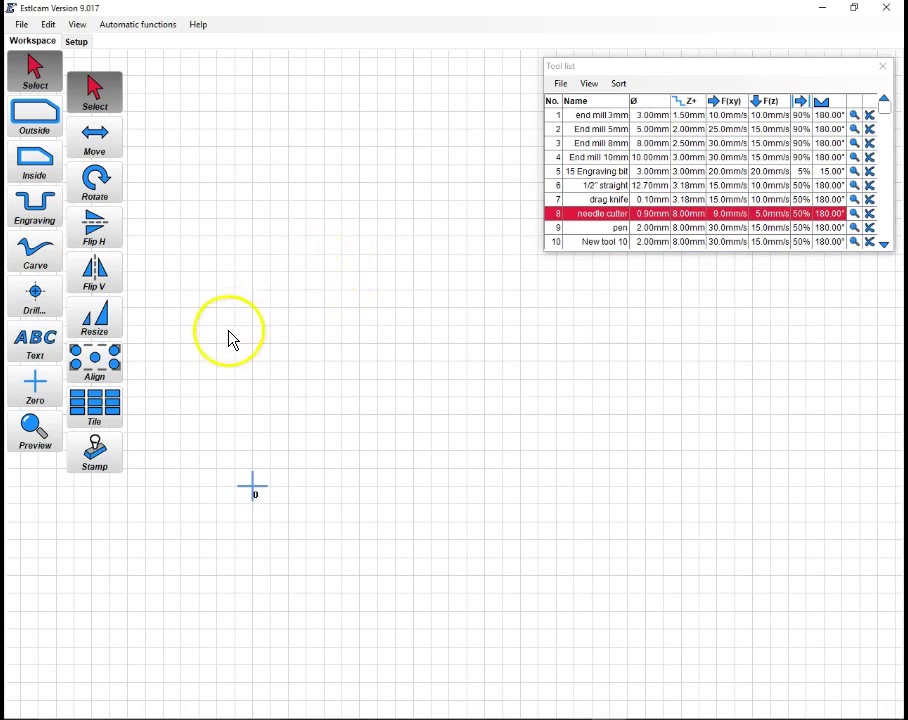
# - Check the basic settings and the X and Y grid spacing, then return to the workspace
pyautogui.click(77, 42)
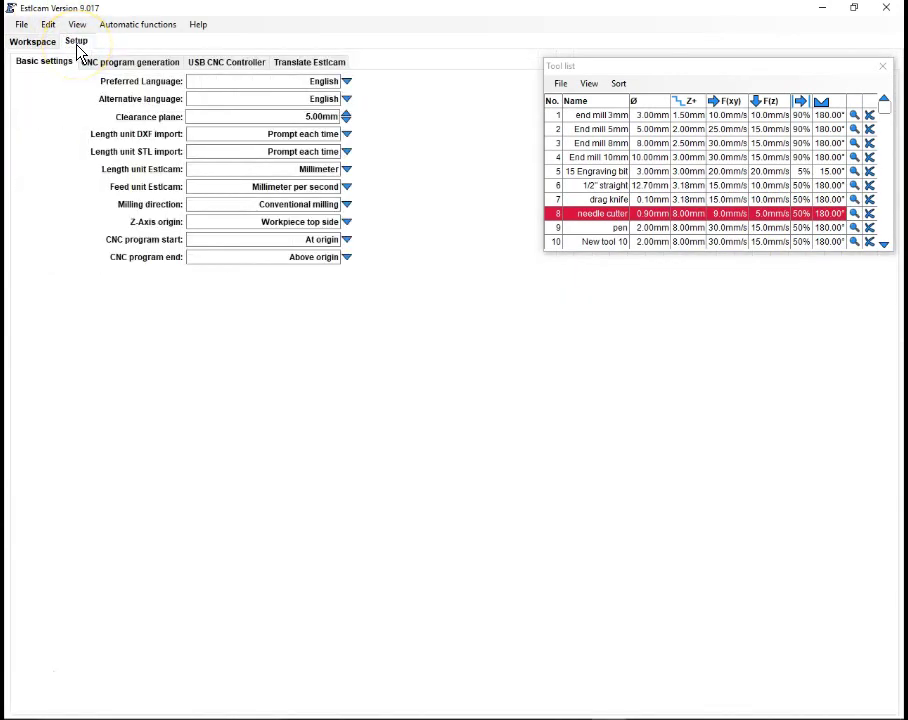
pyautogui.click(77, 26)
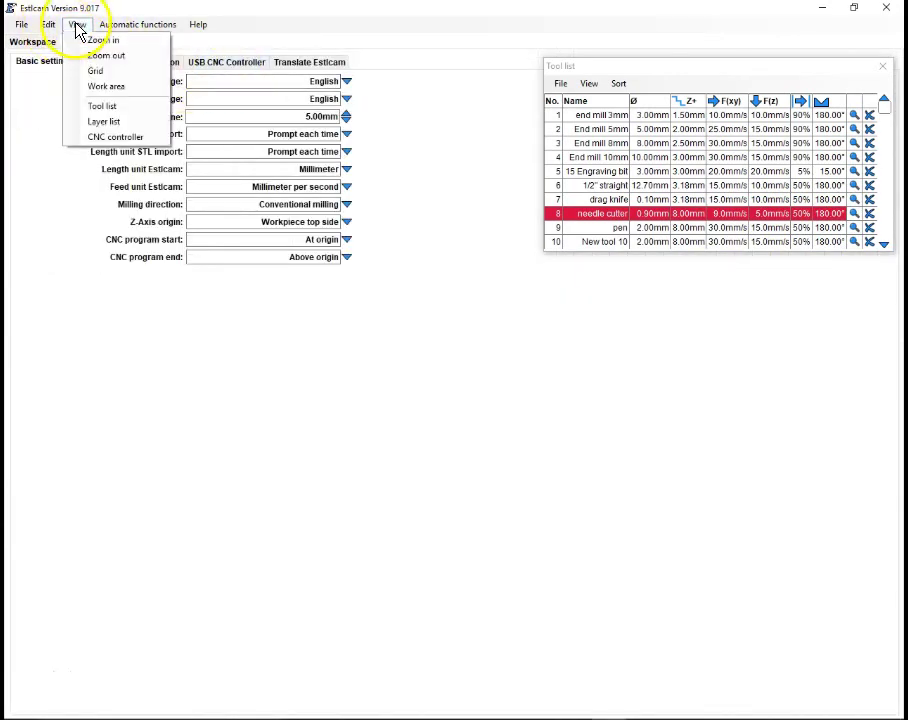
pyautogui.click(90, 71)
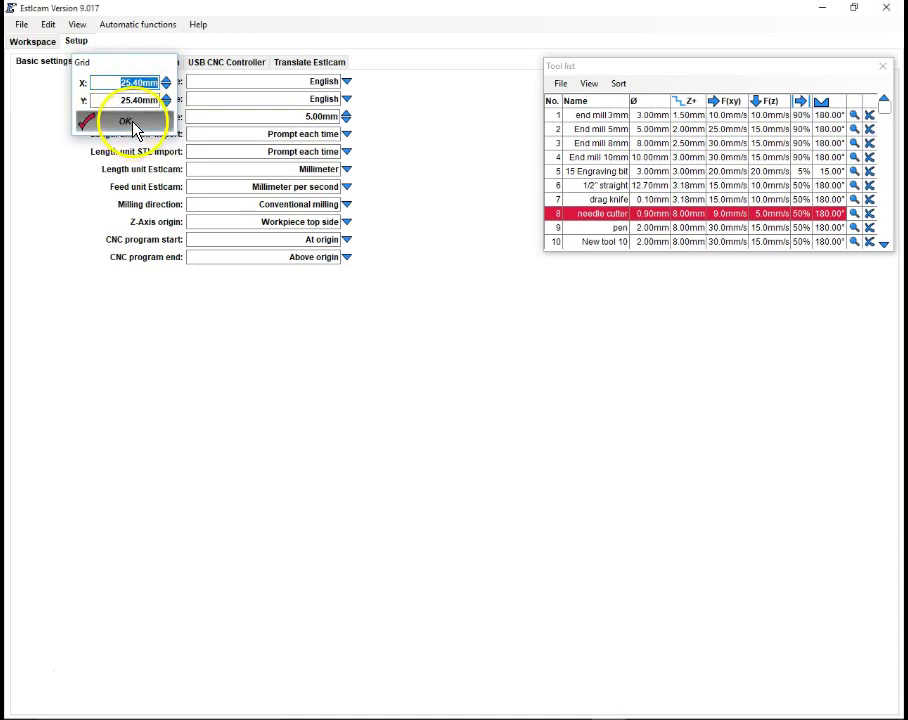
pyautogui.click(128, 122)
pyautogui.click(33, 42)
# - Open the SVG file floats_1 from the ft cub folder, importing it with Pixel units at 90 DPI
pyautogui.click(21, 24)
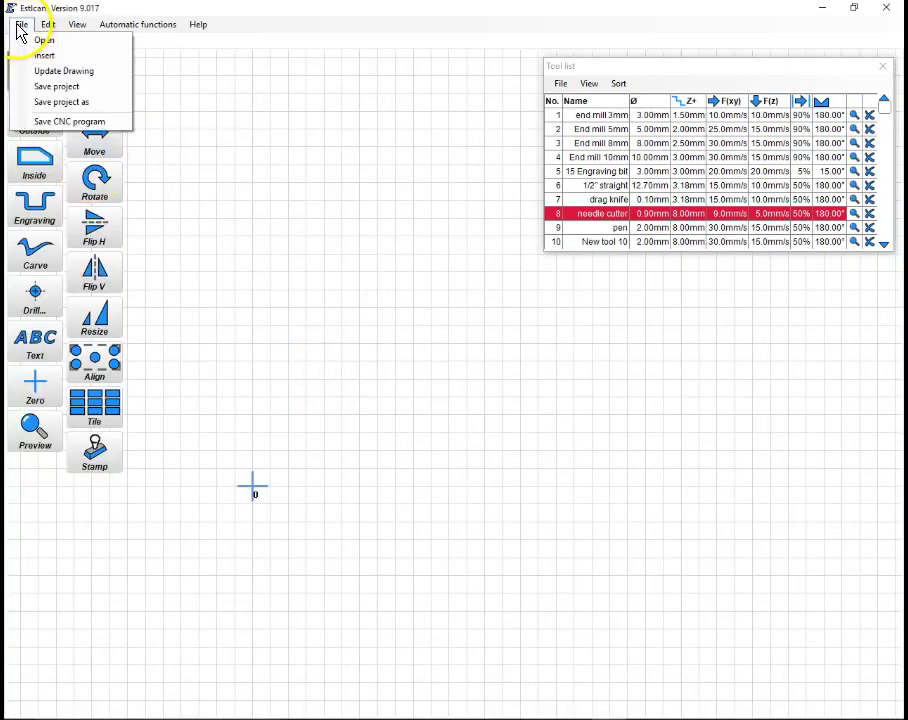
pyautogui.click(44, 40)
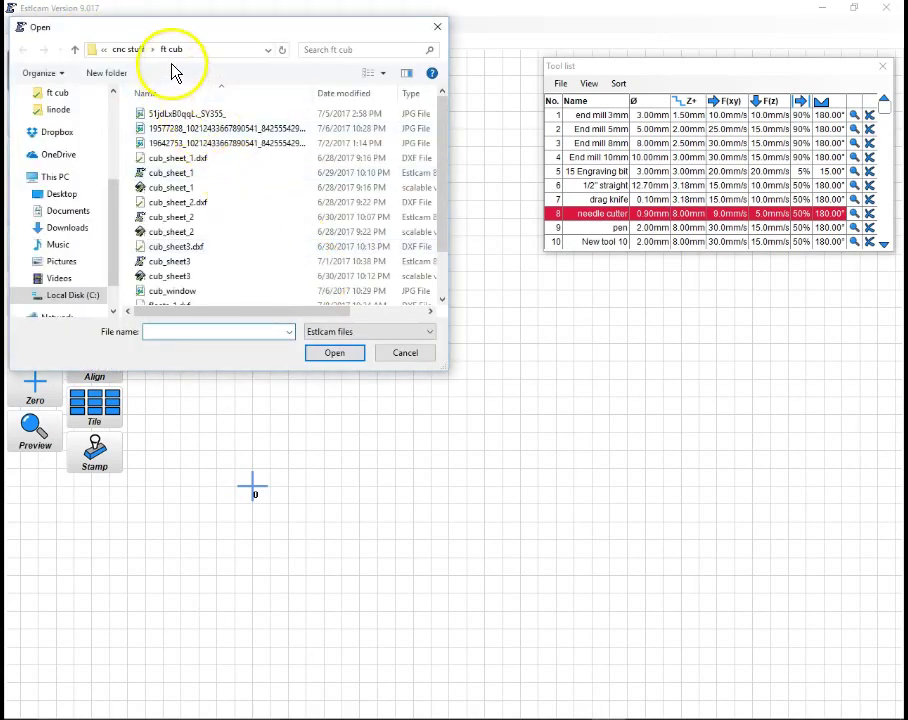
pyautogui.scroll(-1, 190, 258)
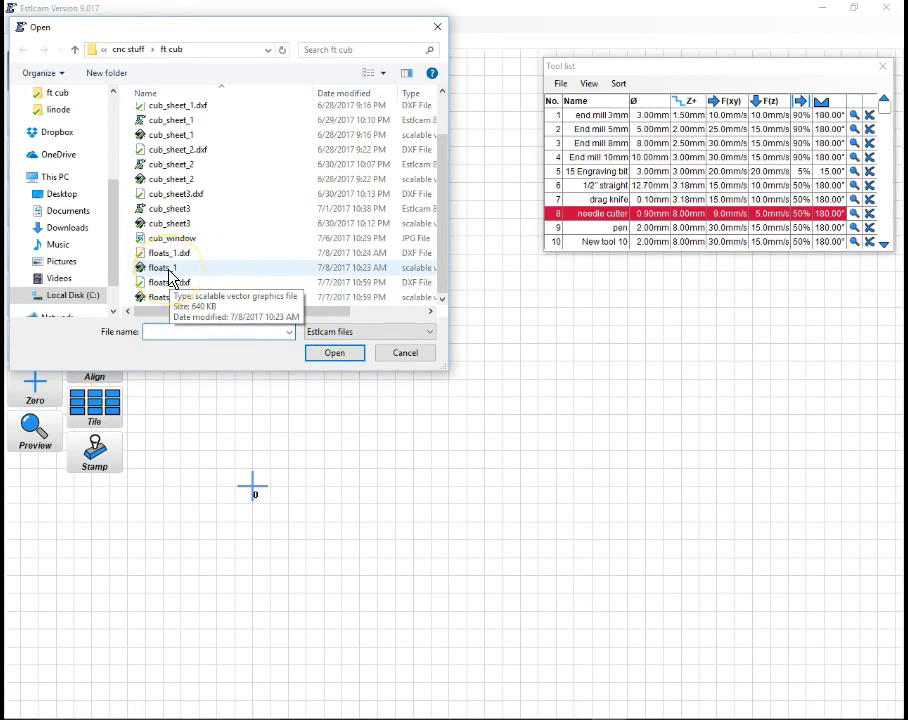
pyautogui.click(171, 270)
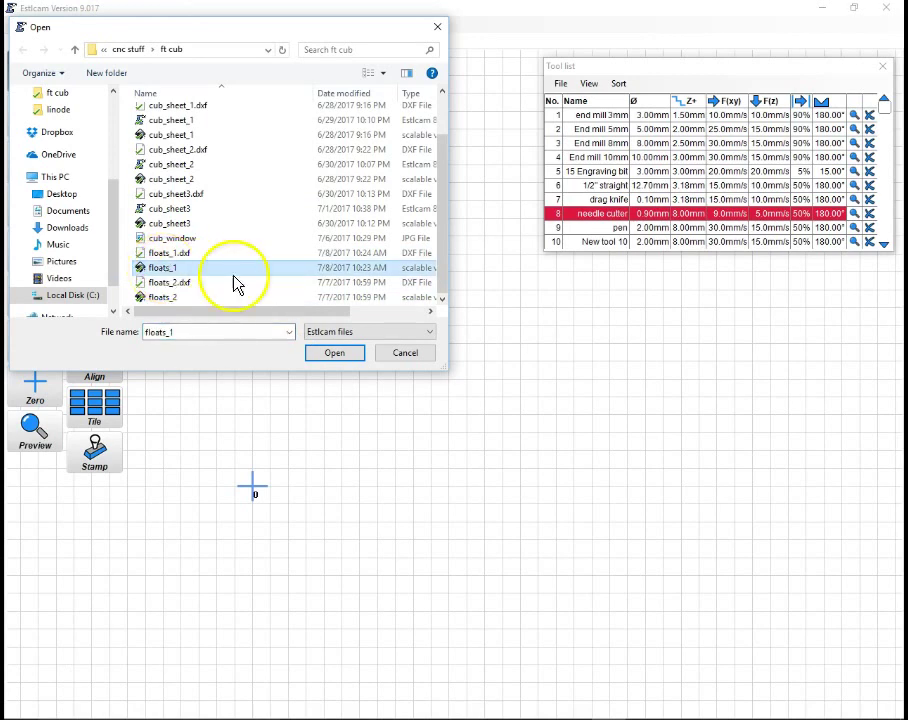
pyautogui.click(328, 360)
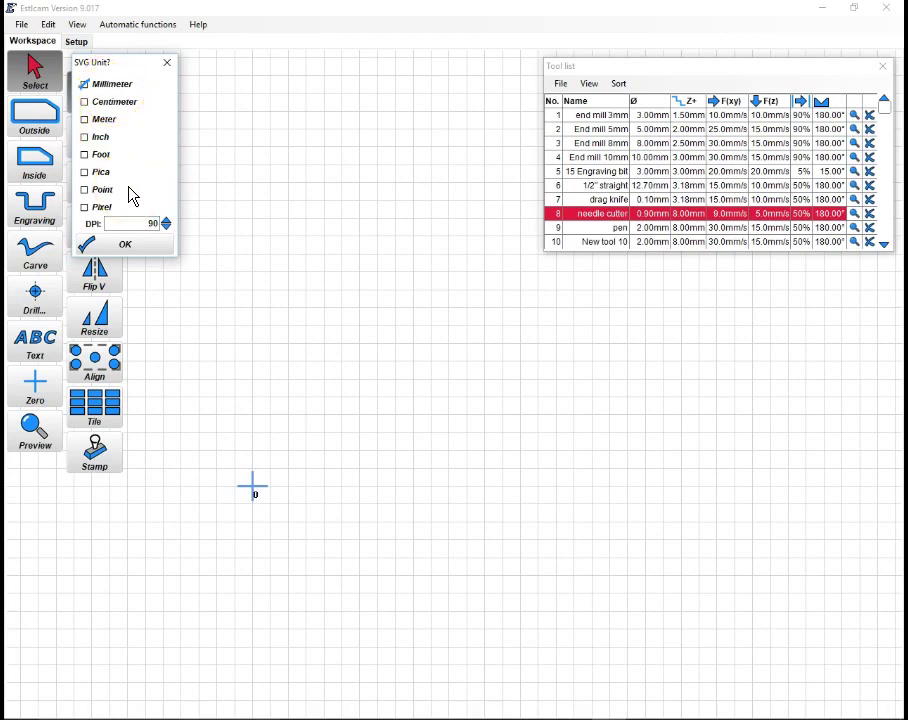
pyautogui.click(103, 207)
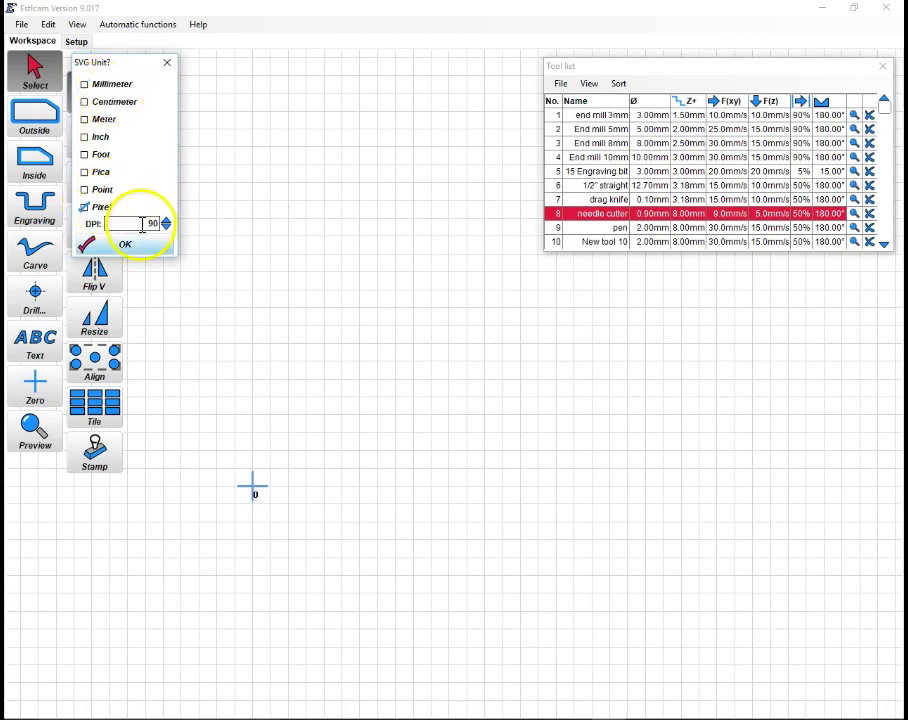
pyautogui.click(133, 248)
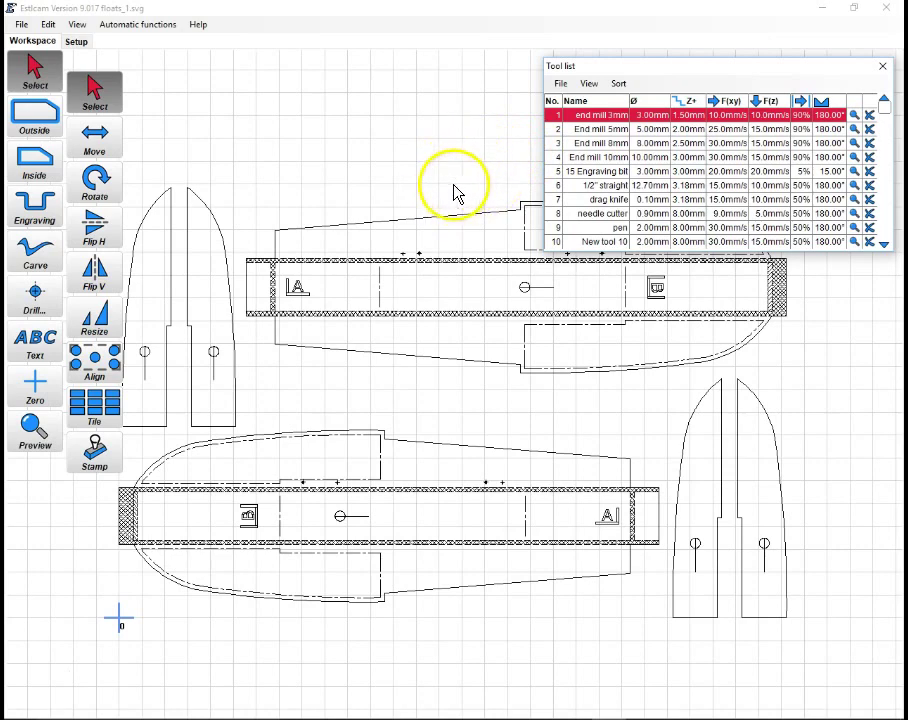
# - Try to move the two segmented scale bars above the upper float
pyautogui.scroll(3, 353, 257)
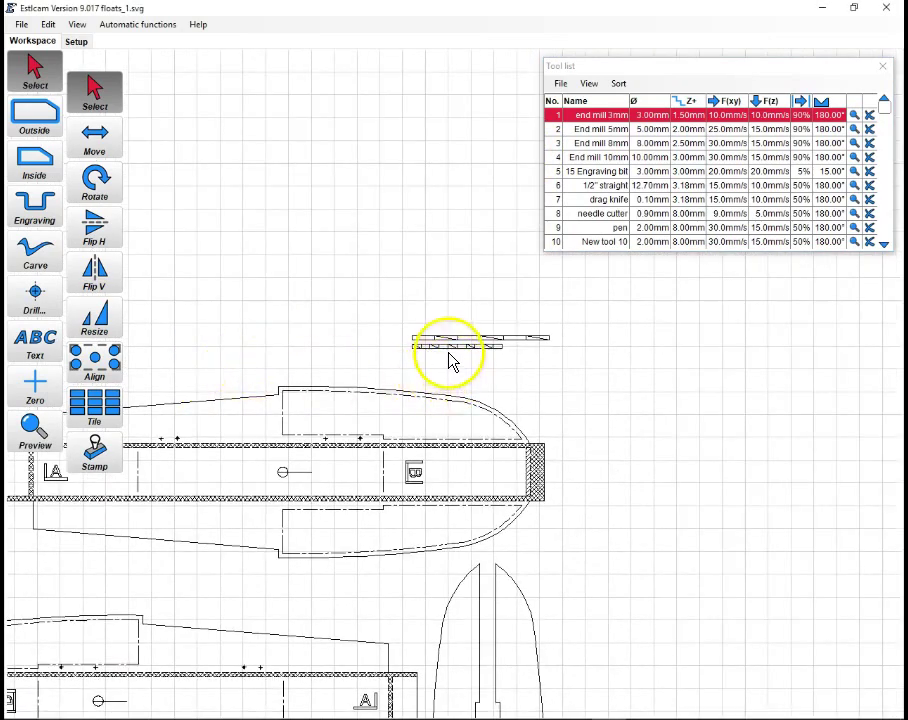
pyautogui.scroll(3, 450, 356)
pyautogui.scroll(2, 460, 330)
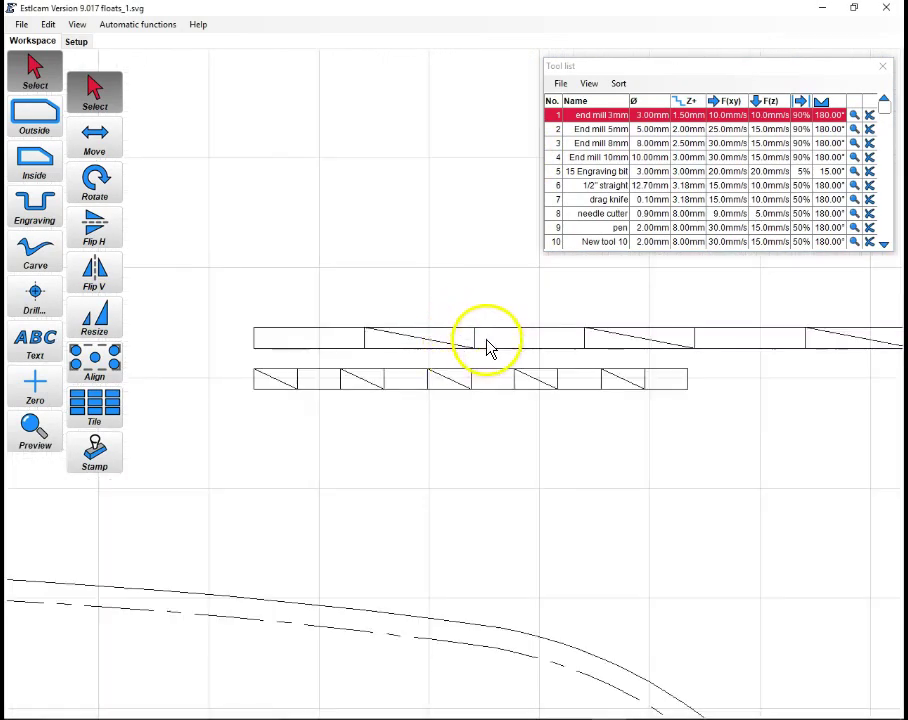
pyautogui.scroll(-2, 487, 347)
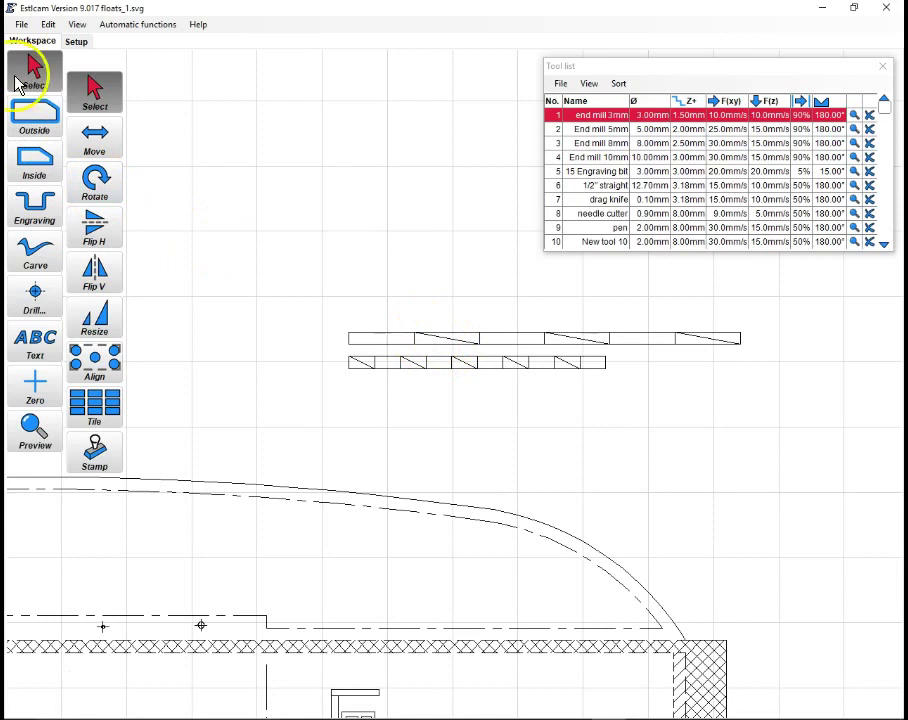
pyautogui.click(92, 135)
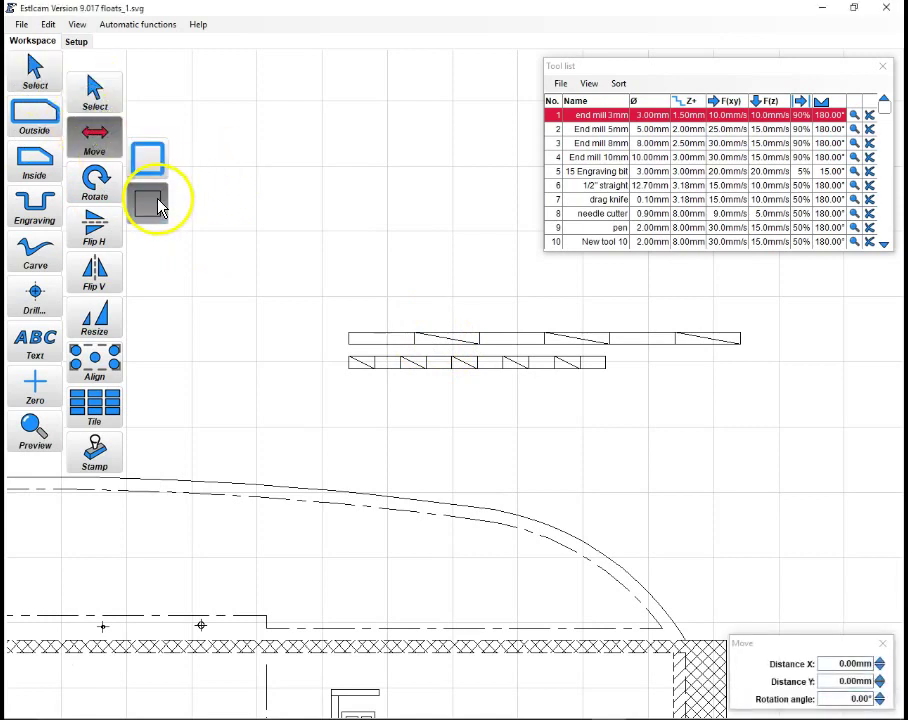
pyautogui.moveTo(316, 300); pyautogui.dragTo(868, 470)
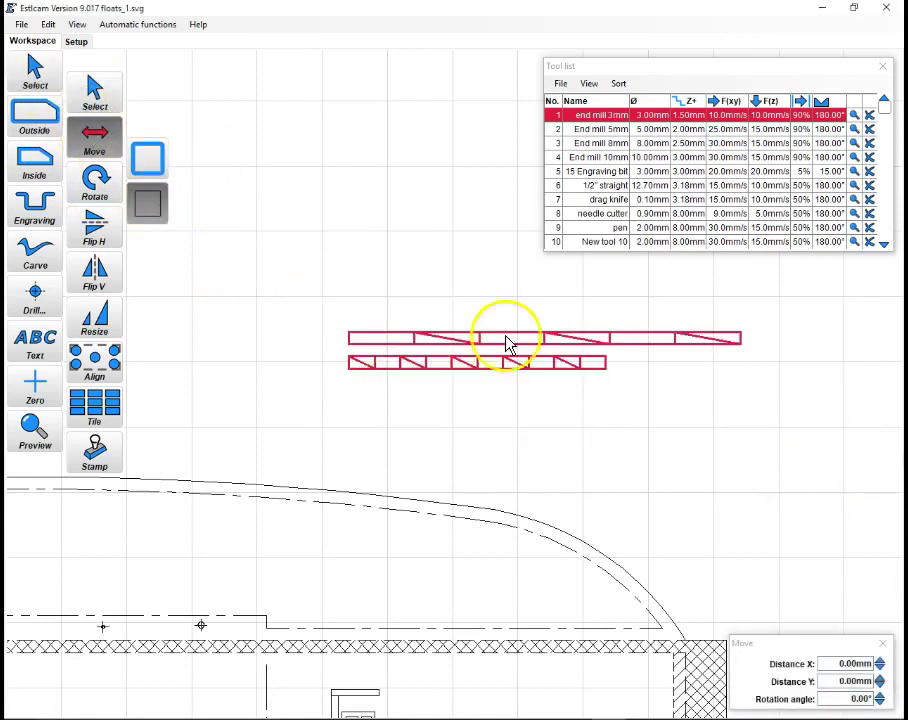
pyautogui.moveTo(505, 355)
pyautogui.mouseDown()
pyautogui.moveTo(456, 345)
pyautogui.moveTo(413, 350)
pyautogui.moveTo(497, 328)
pyautogui.moveTo(324, 328)
pyautogui.mouseUp()
# - Select the whole floats drawing and move it about 4 mm in X and -12 mm in Y from its original position
pyautogui.scroll(-5, 324, 328)
pyautogui.moveTo(199, 324)
pyautogui.mouseDown()
pyautogui.moveTo(397, 243)
pyautogui.moveTo(330, 283)
pyautogui.mouseUp()
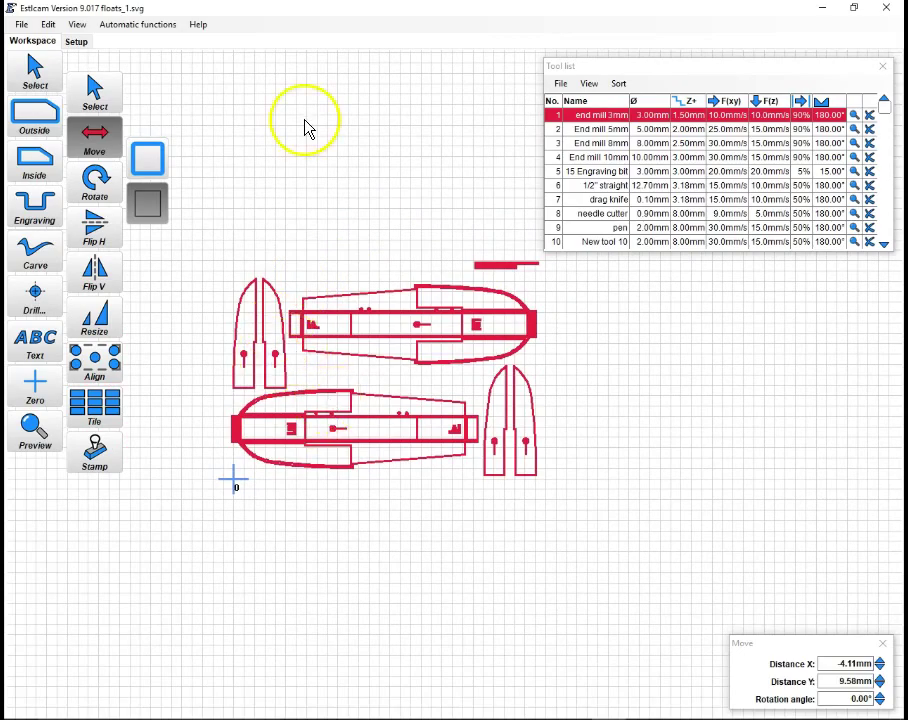
pyautogui.moveTo(370, 235)
pyautogui.mouseDown()
pyautogui.moveTo(353, 276)
pyautogui.moveTo(302, 245)
pyautogui.moveTo(493, 318)
pyautogui.moveTo(455, 256)
pyautogui.moveTo(345, 237)
pyautogui.moveTo(442, 257)
pyautogui.moveTo(456, 351)
pyautogui.moveTo(385, 251)
pyautogui.mouseUp()
pyautogui.scroll(-5, 371, 381)
pyautogui.scroll(5, 371, 381)
pyautogui.scroll(3, 371, 381)
pyautogui.moveTo(320, 426)
pyautogui.mouseDown()
pyautogui.moveTo(313, 418)
pyautogui.moveTo(353, 403)
pyautogui.moveTo(335, 414)
pyautogui.moveTo(347, 378)
pyautogui.moveTo(334, 341)
pyautogui.moveTo(349, 320)
pyautogui.moveTo(349, 341)
pyautogui.moveTo(367, 337)
pyautogui.moveTo(360, 350)
pyautogui.mouseUp()
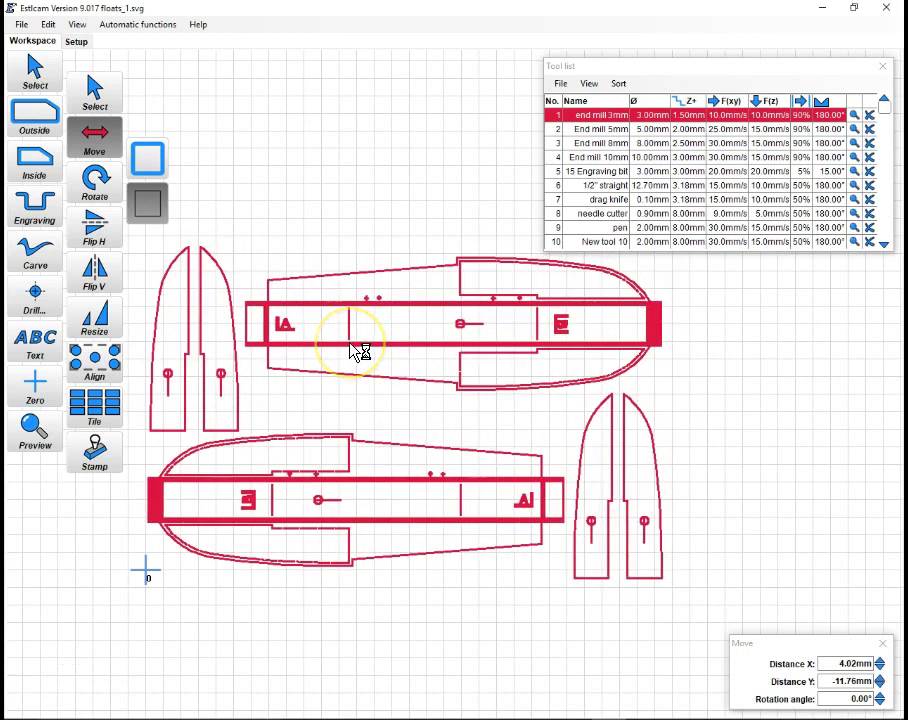